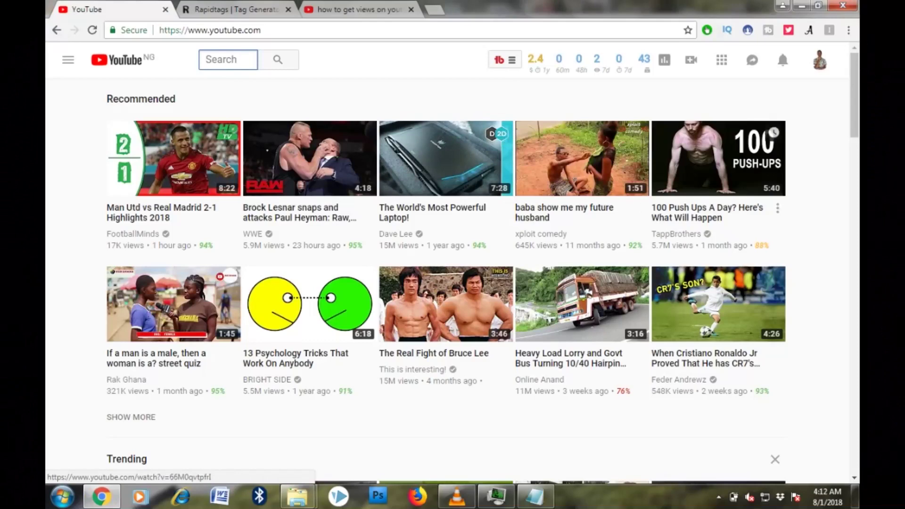
scroll(484, 283, "down", 2)
scroll(483, 282, "down", 3)
scroll(483, 282, "down", 1)
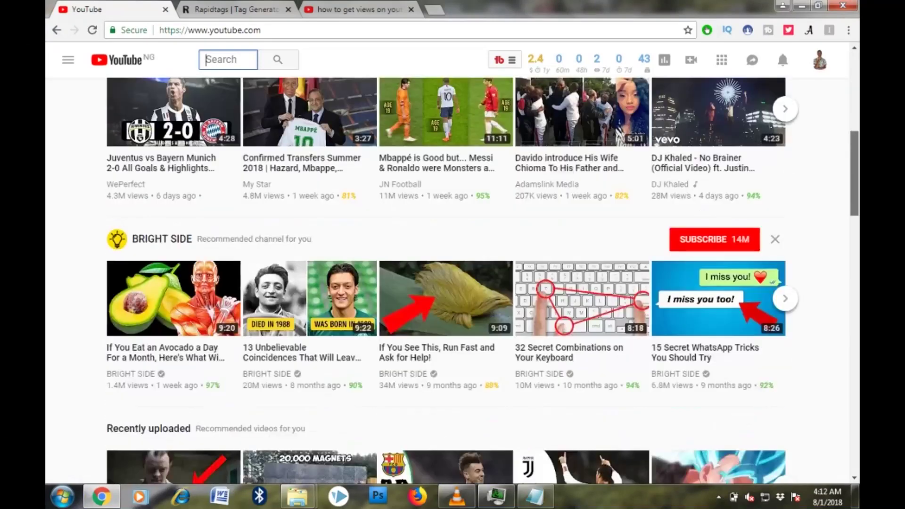
scroll(608, 212, "up", 1)
scroll(609, 212, "up", 1)
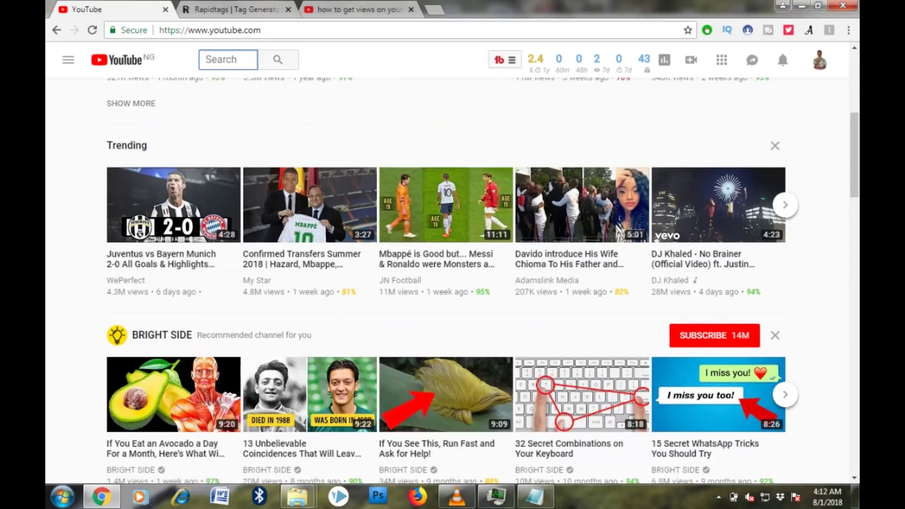
scroll(453, 283, "up", 4)
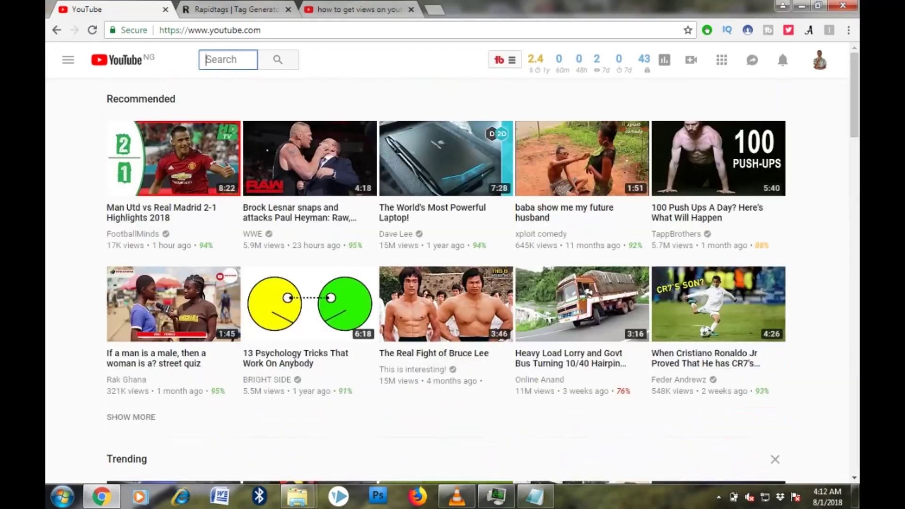
Choose Upload video from the create menu to start uploading 'Tee Gold Jingle 1'.
left_click(690, 59)
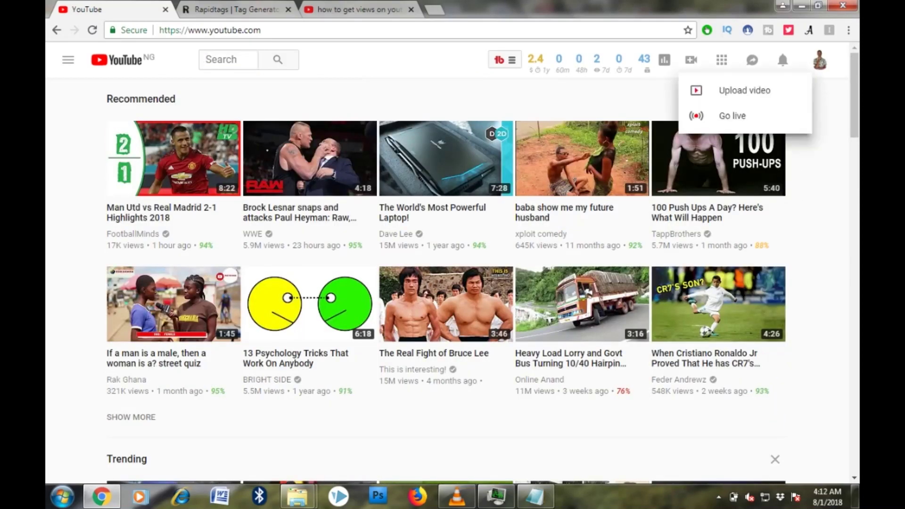
left_click(744, 90)
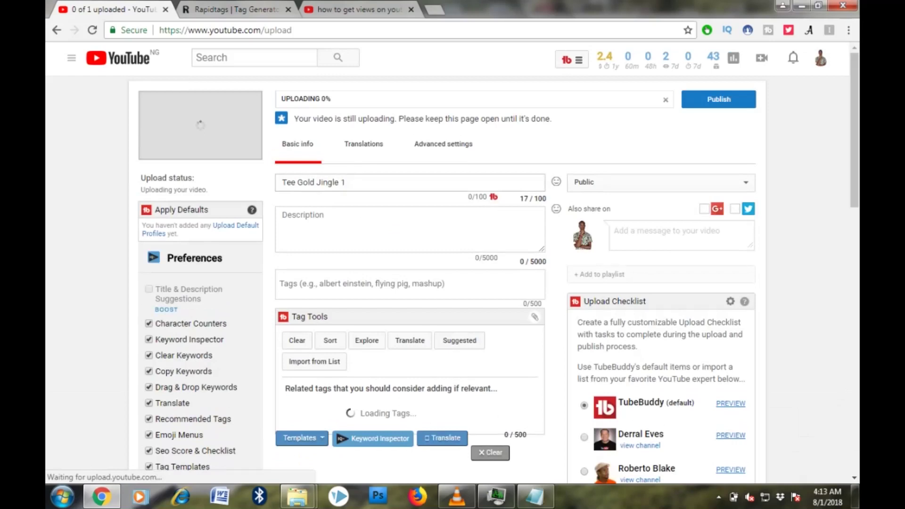
Replace the existing title with 'How to Become a Successful Video Animator'.
key("ctrl+a")
type("How to Become a Succ")
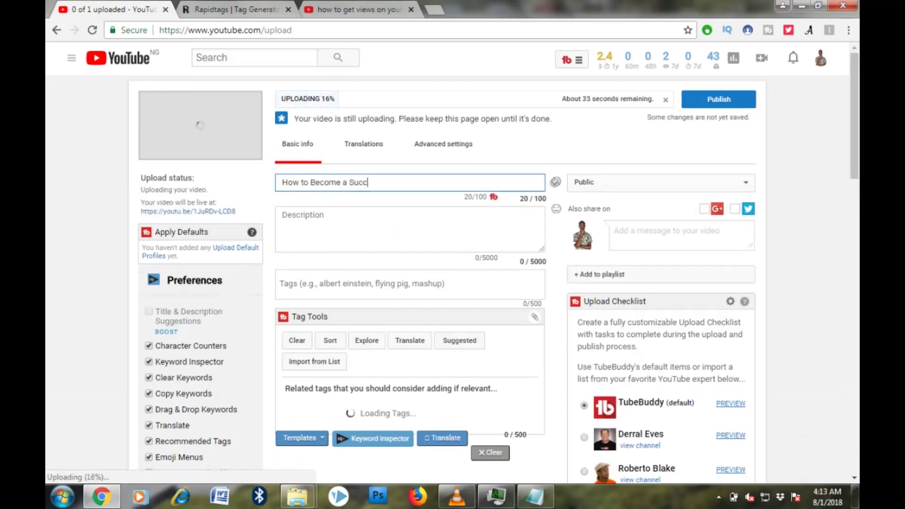
type("essf")
type("ul Video ")
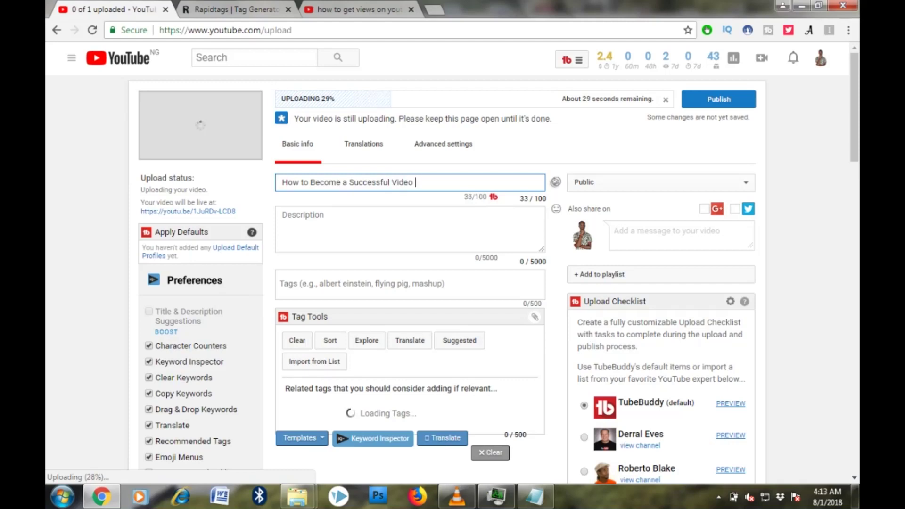
type("Animator")
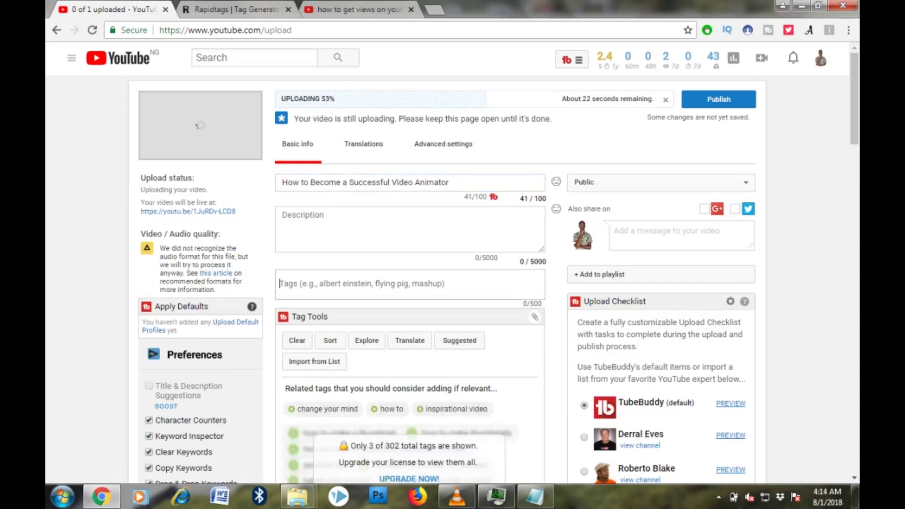
key("Tab")
key("Tab")
Write the opening description, correcting 'publishing', 'Who' and the misspelled 'teaching'.
key("shift+Tab")
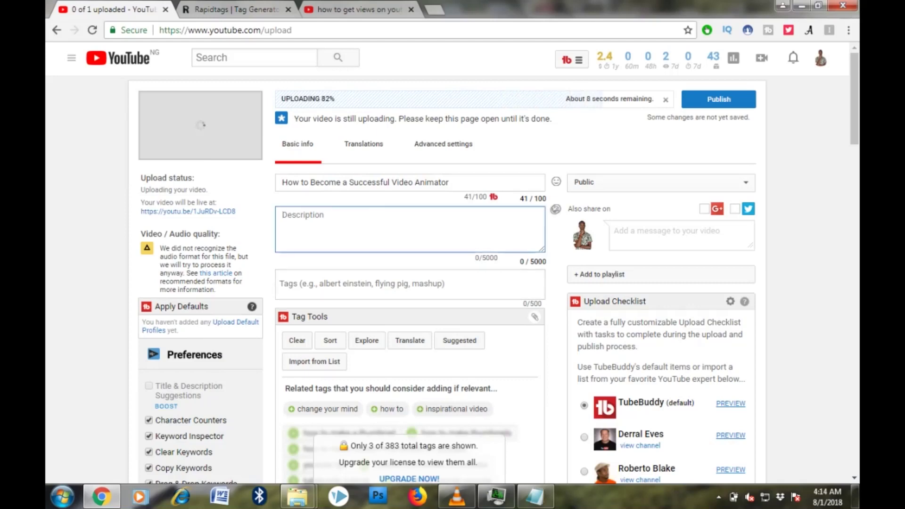
type("Have ")
type("you ever ")
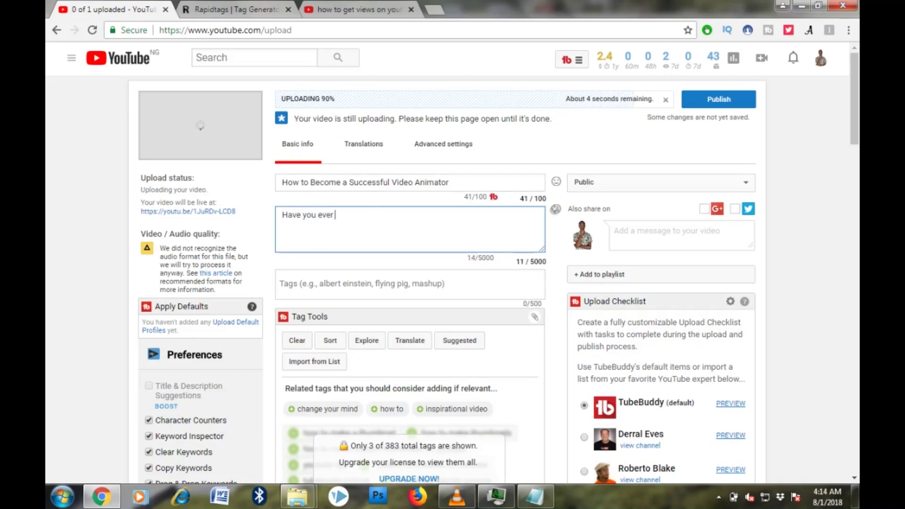
type("wond")
type("ered ")
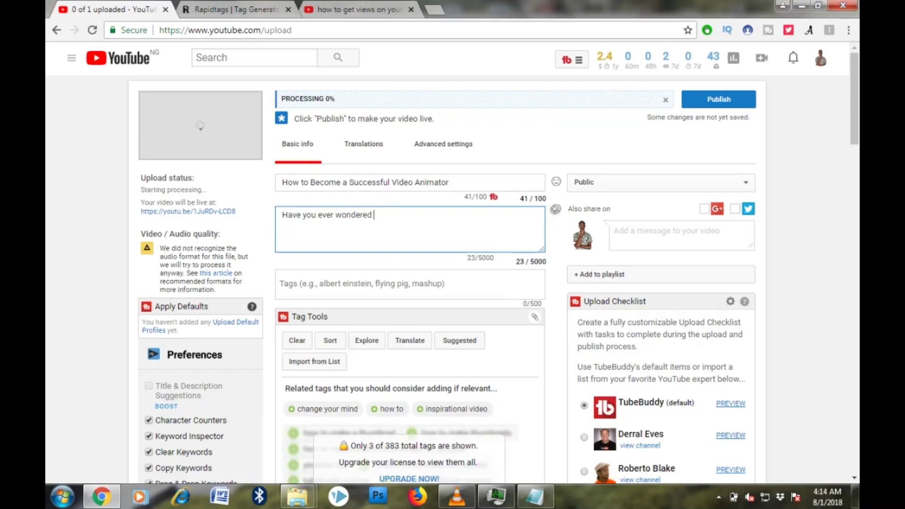
type("why you are yet to")
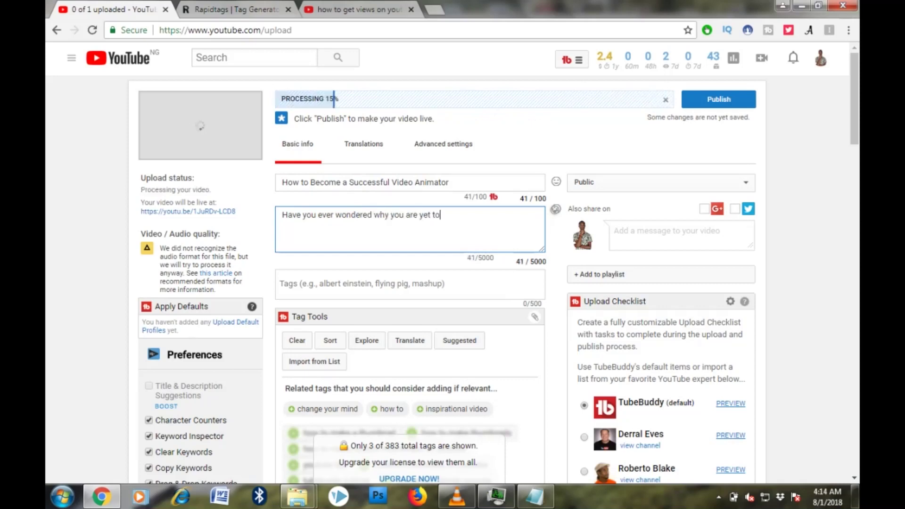
key("ctrl+a")
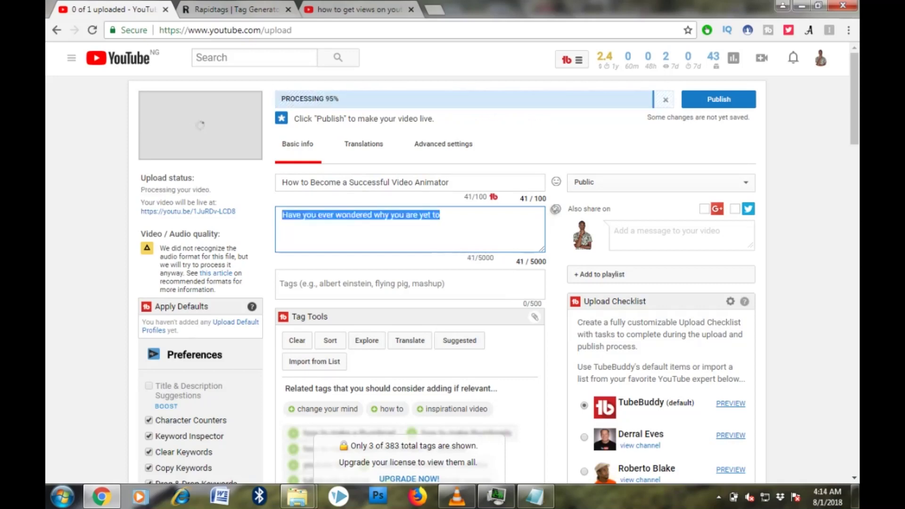
type("Have y")
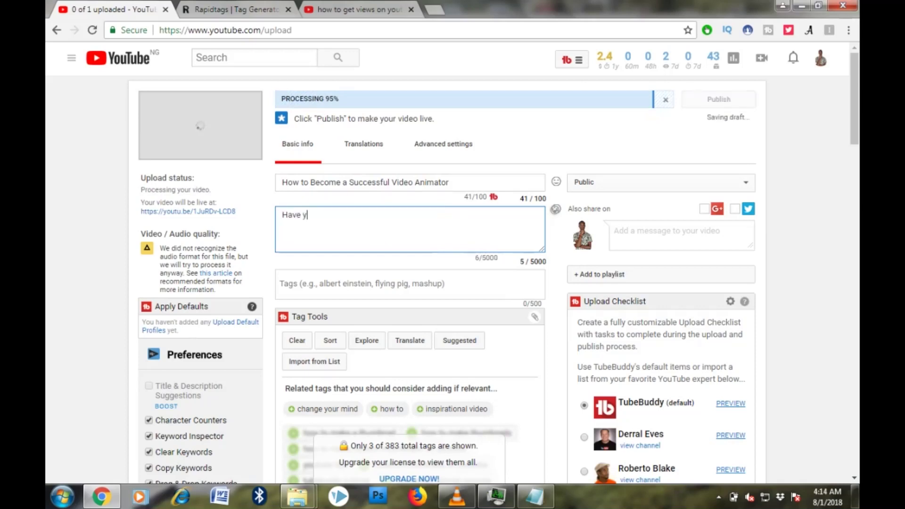
type("ou b")
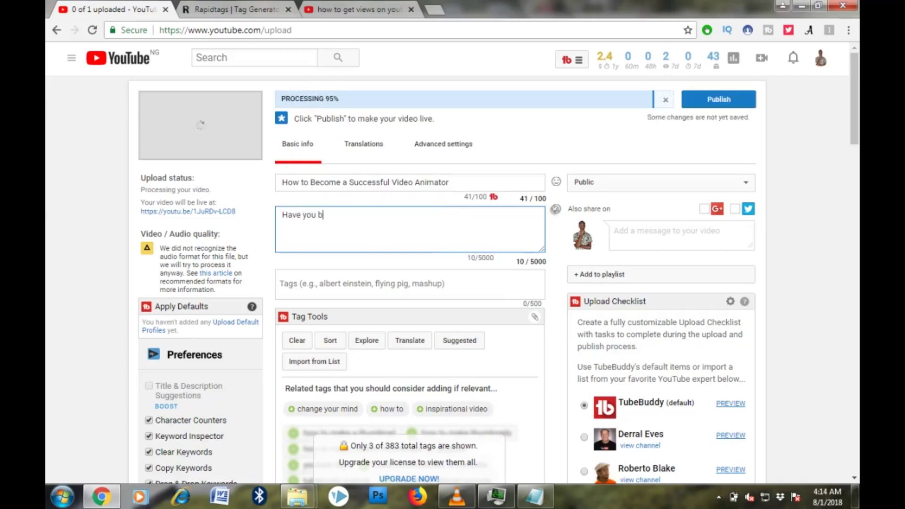
type("een publi")
type("shing")
key("ctrl+shift+Left")
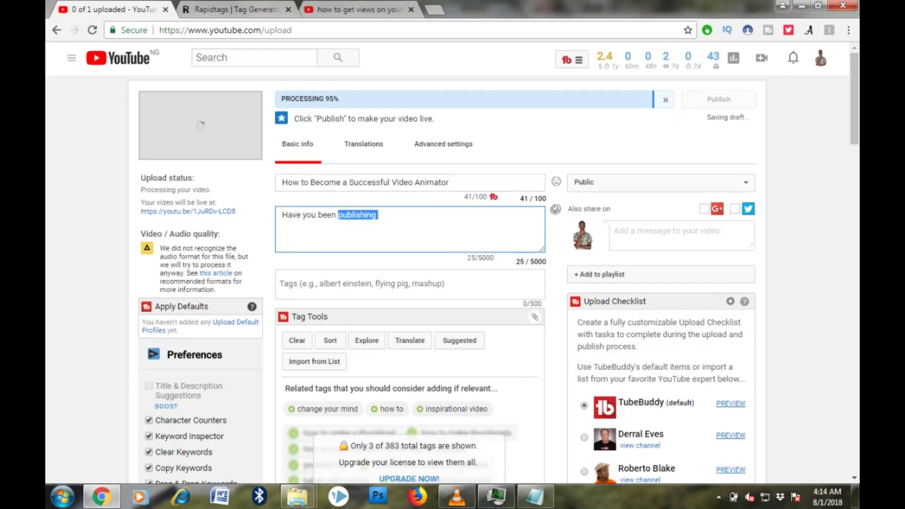
type("making ")
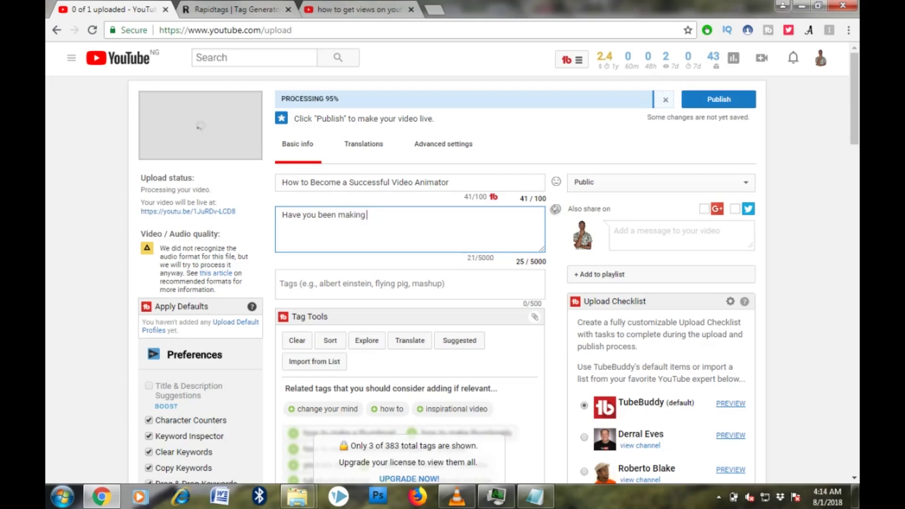
type("video animations witho")
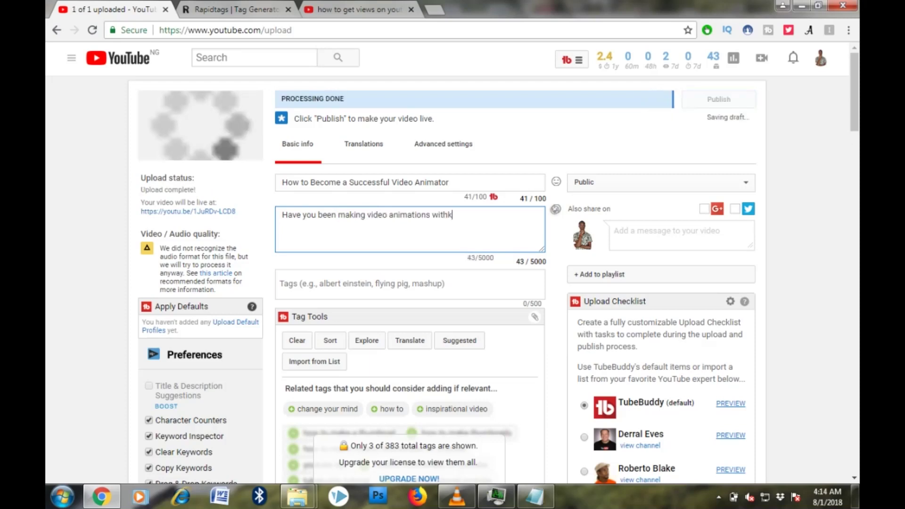
type("ut v")
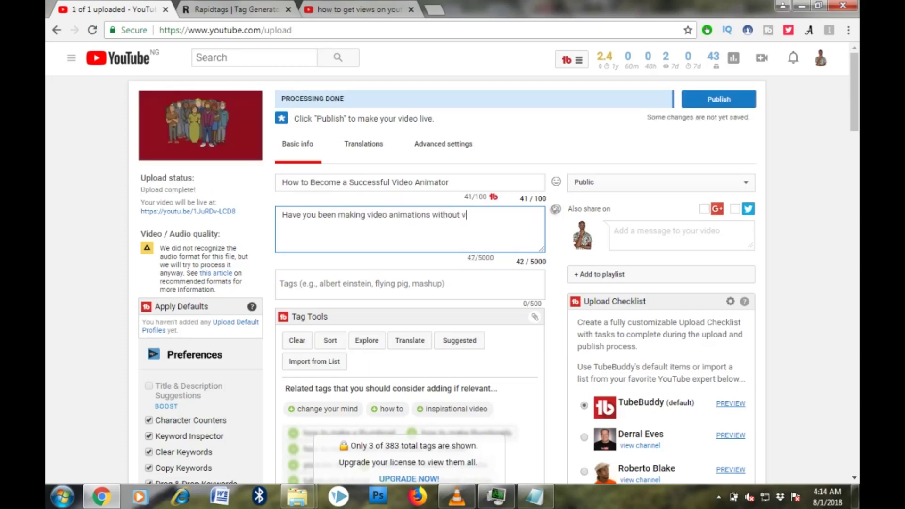
type("ision? ")
type("Who")
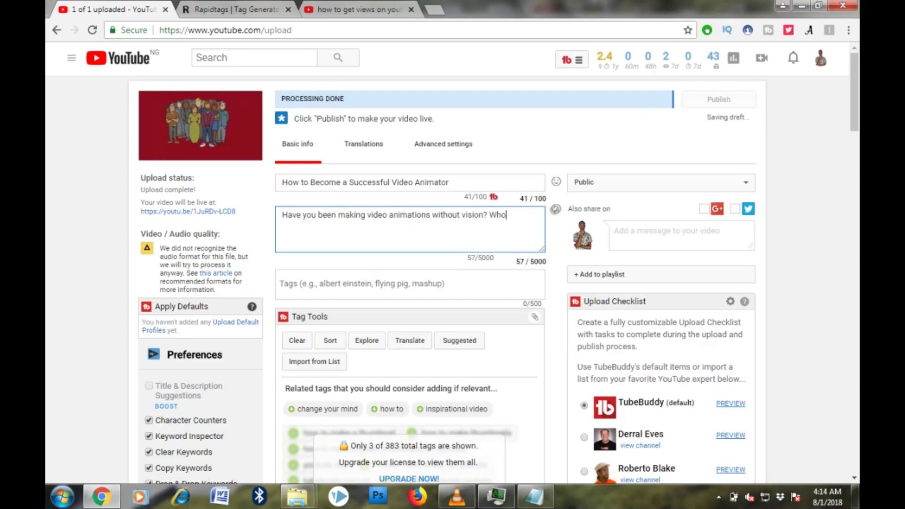
key("ctrl+shift+Left")
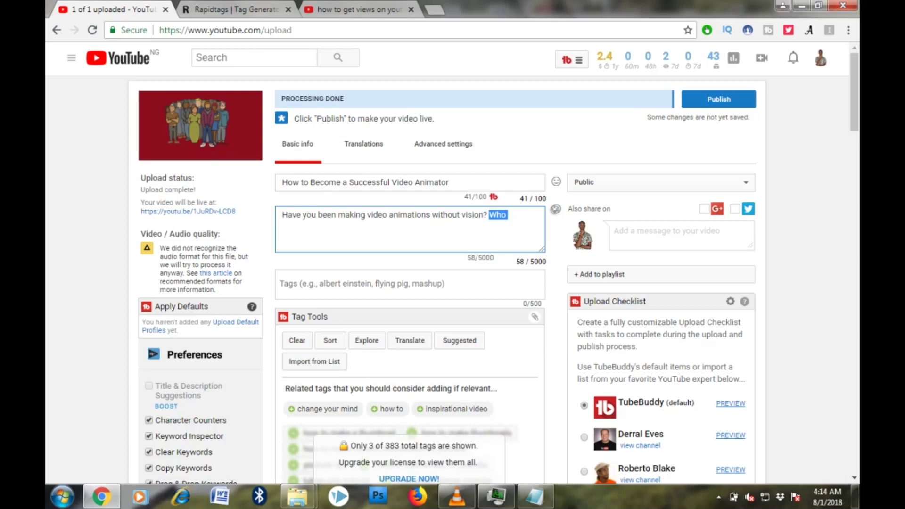
type("In th")
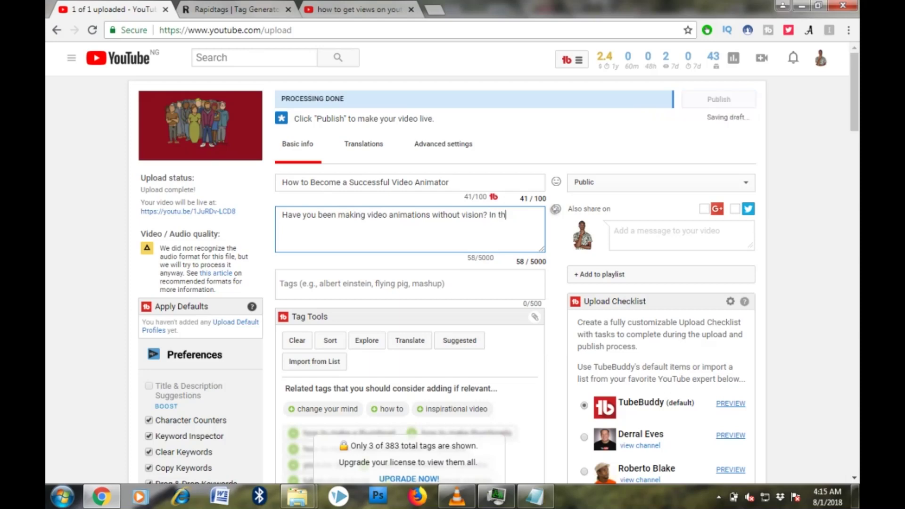
type("is video")
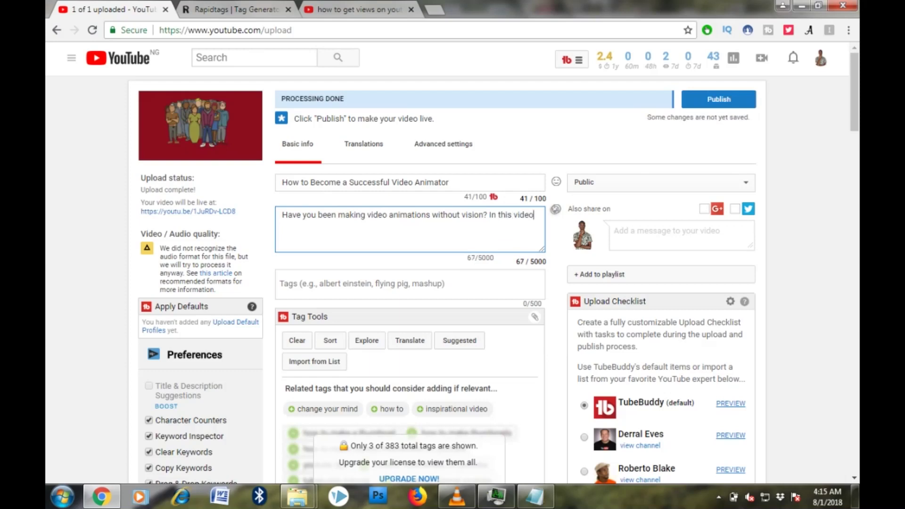
type(", I")
type("'ll be ")
type("teach")
type("ning")
key("BackSpace")
key("BackSpace")
key("BackSpace")
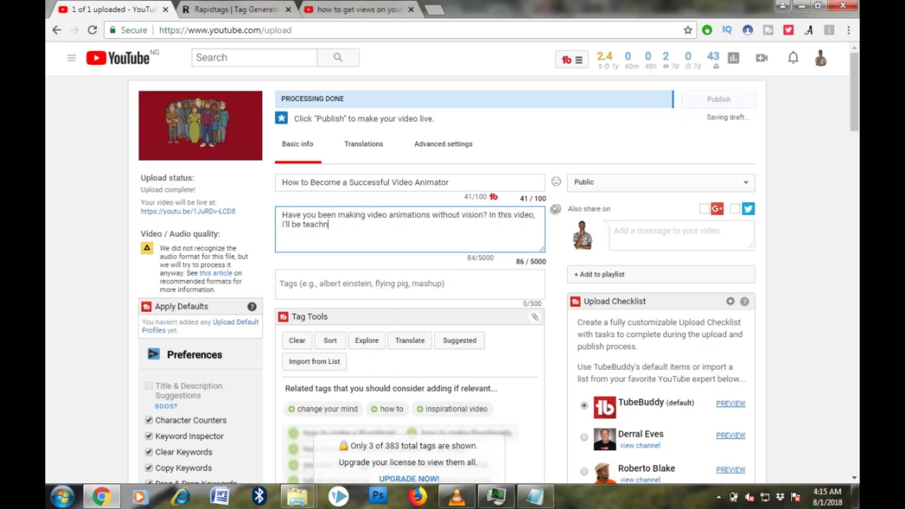
key("BackSpace")
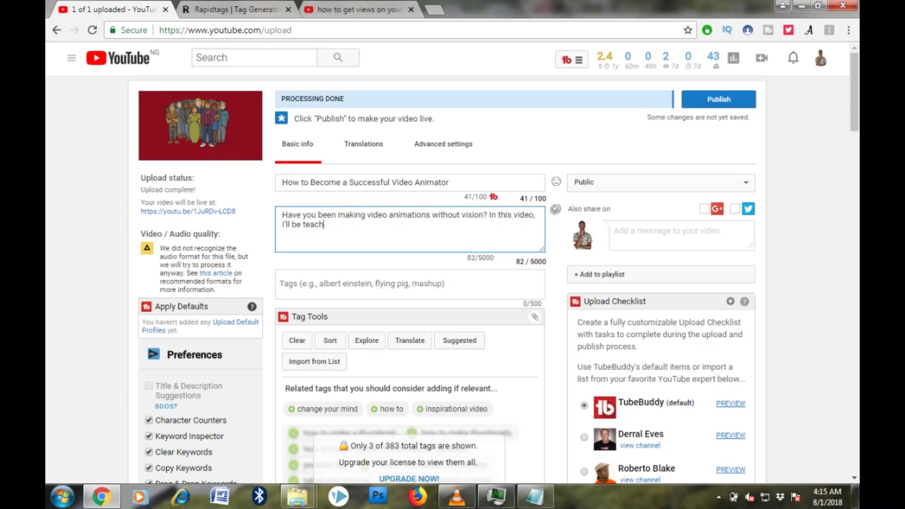
type("ing you how")
type(" to b")
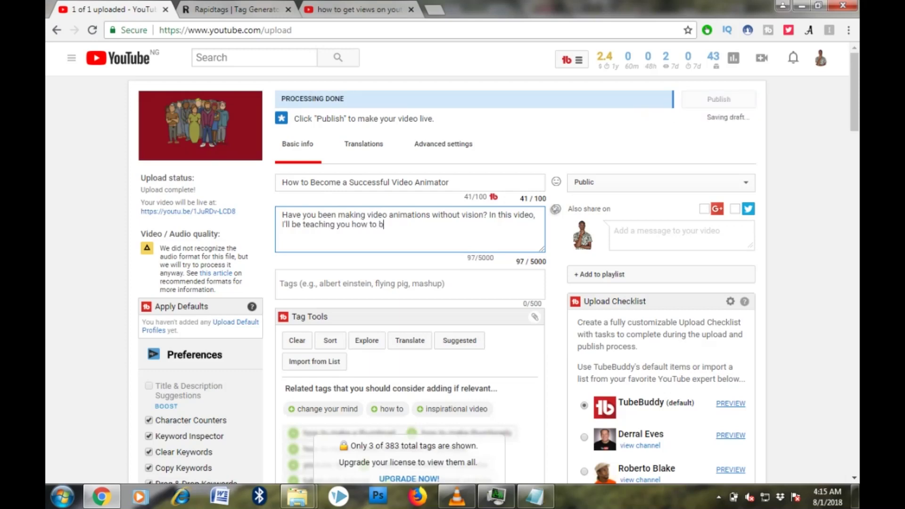
type("ecome")
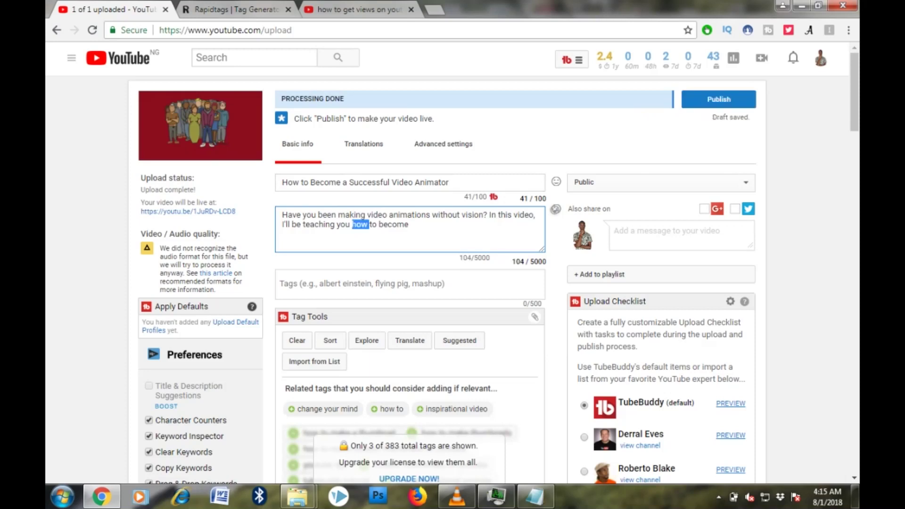
Replace 'how to become' in the description with the copied video title.
left_click_drag(352, 224, 410, 224)
key("BackSpace")
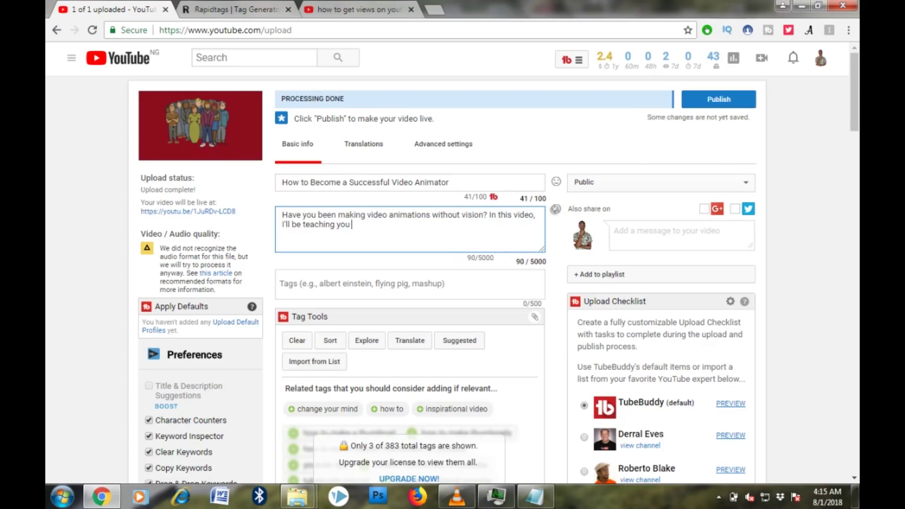
left_click(454, 182)
key("ctrl+a")
right_click(455, 182)
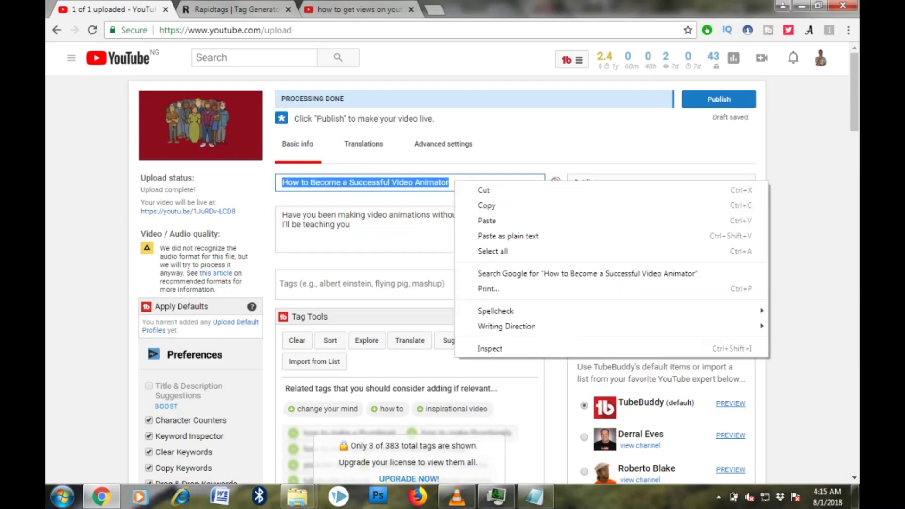
left_click(487, 206)
left_click(354, 224)
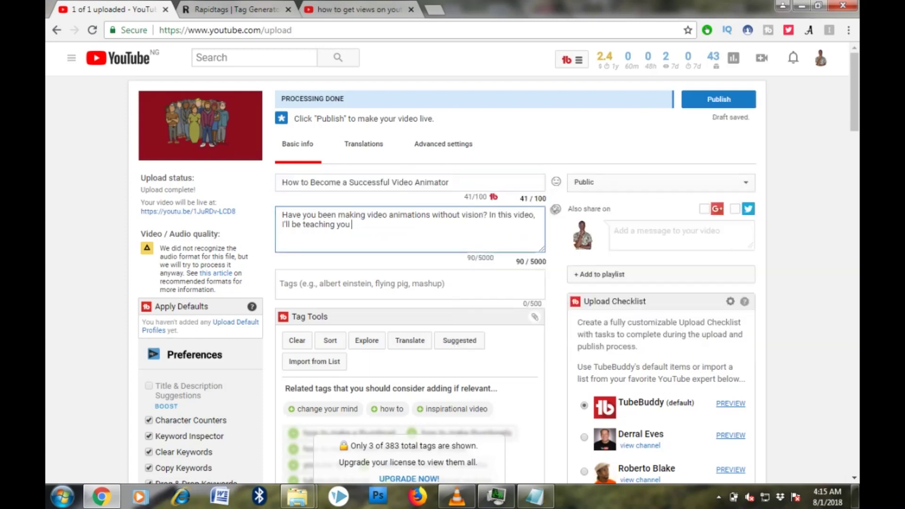
key("ctrl+v")
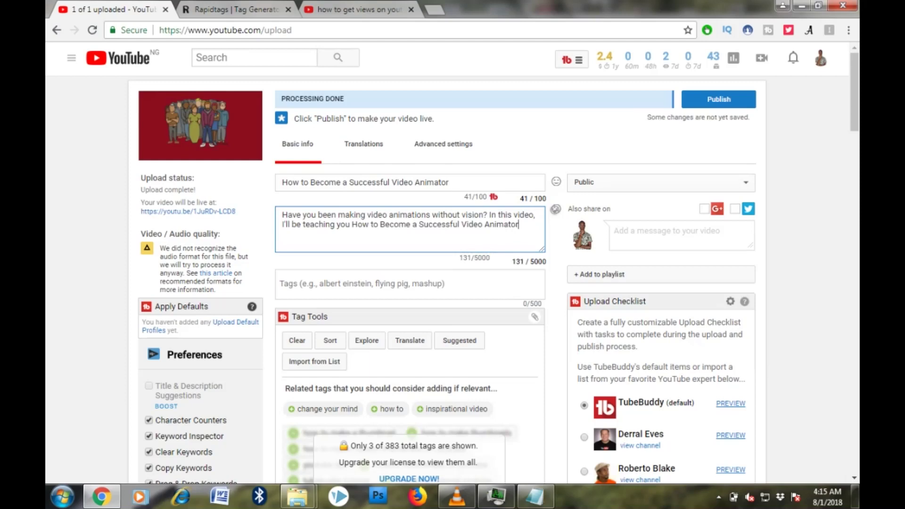
type(". ")
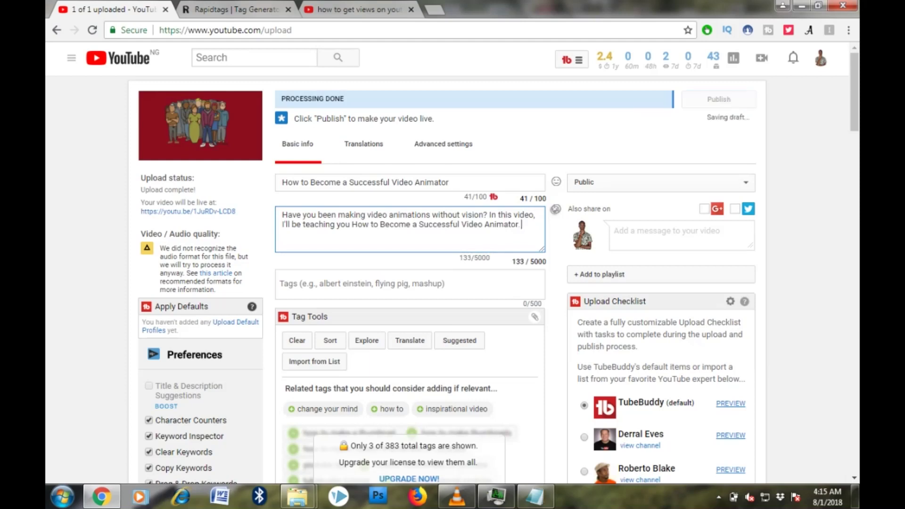
type("B")
type("eing")
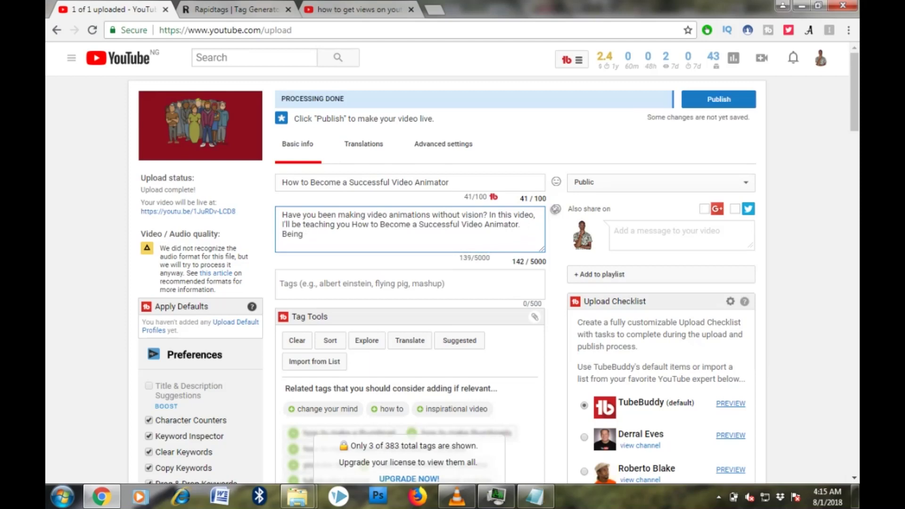
type(" aus")
type("cce")
Continue the description on a new line, fixing typos through 'industry'.
key("BackSpace")
key("BackSpace")
key("BackSpace")
key("BackSpace")
type("s")
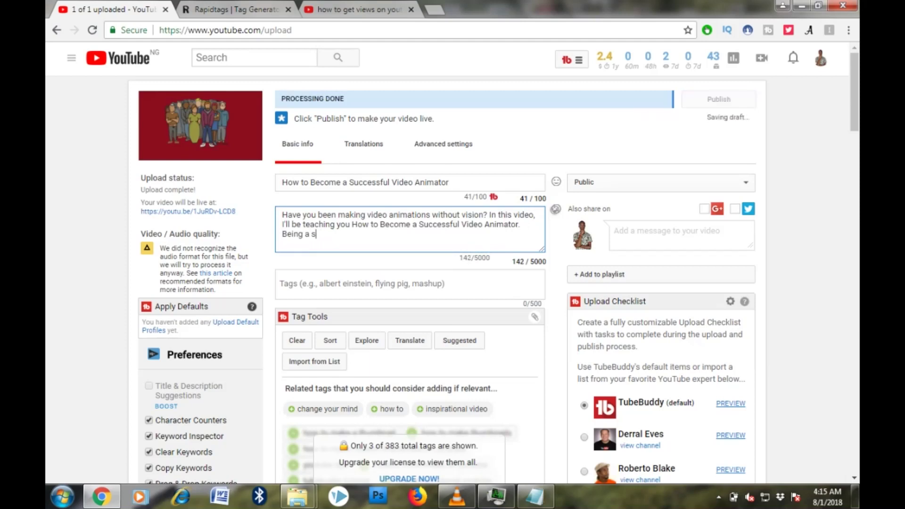
type("uccessful")
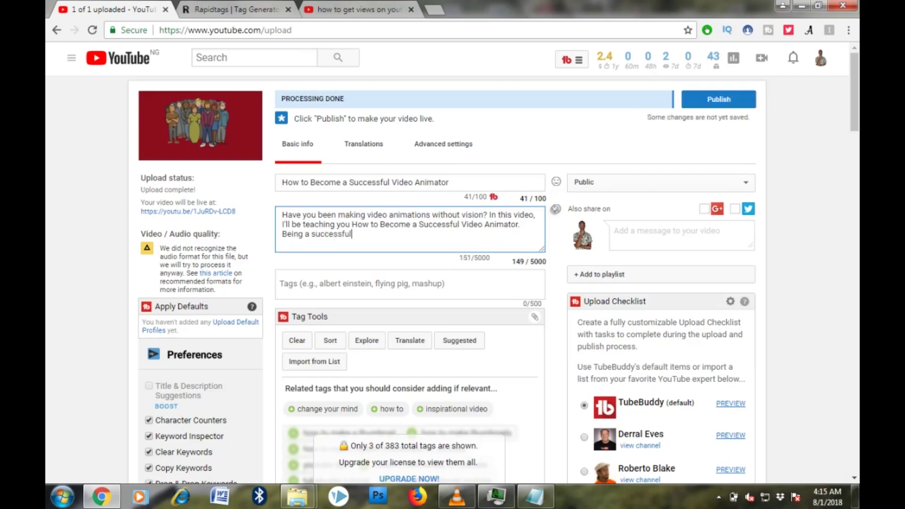
type(" video animat")
type("or is easy if ")
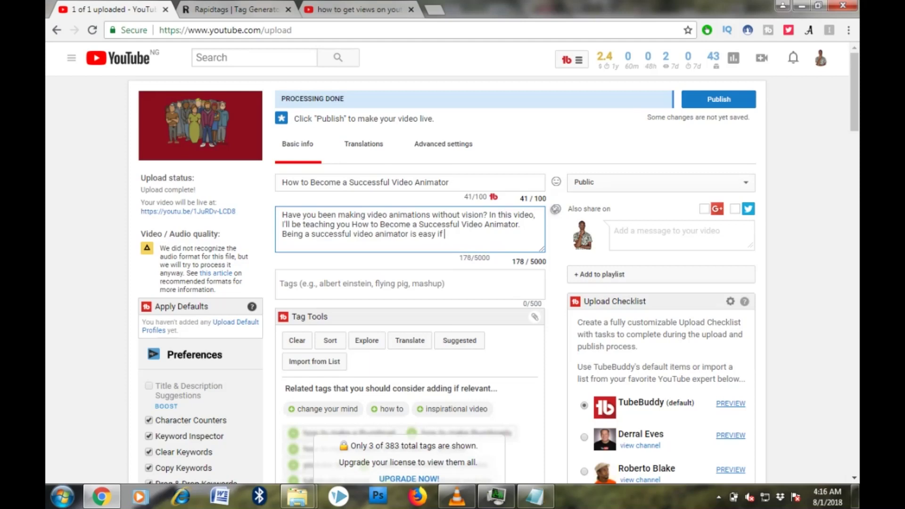
type("yo")
type("u ar")
type("e patient enou")
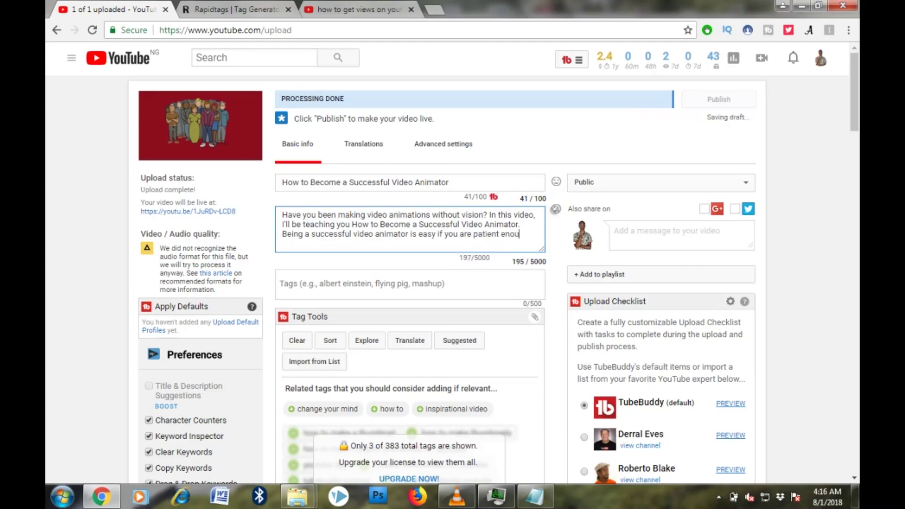
type("gh. ")
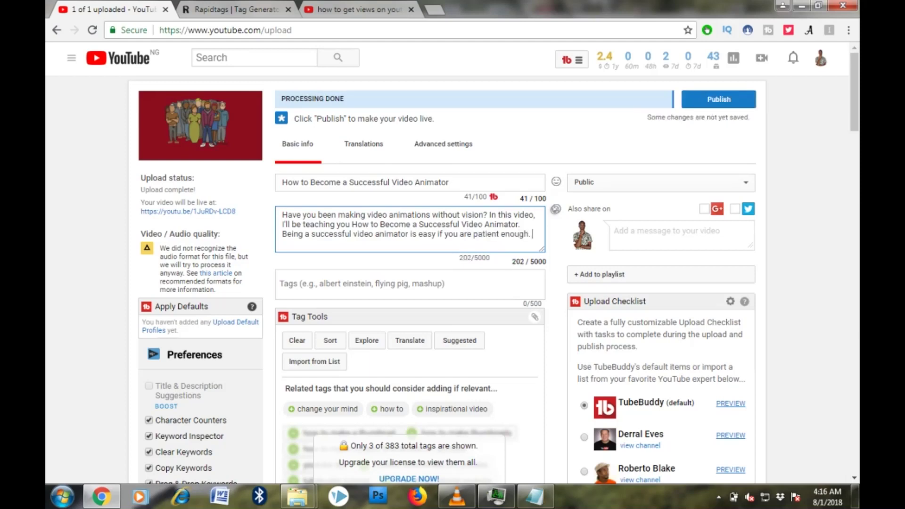
type("Wh")
key("BackSpace")
key("BackSpace")
type("H")
key("BackSpace")
key("BackSpace")
key("Return")
type("V")
type("ideo ")
type("Animation")
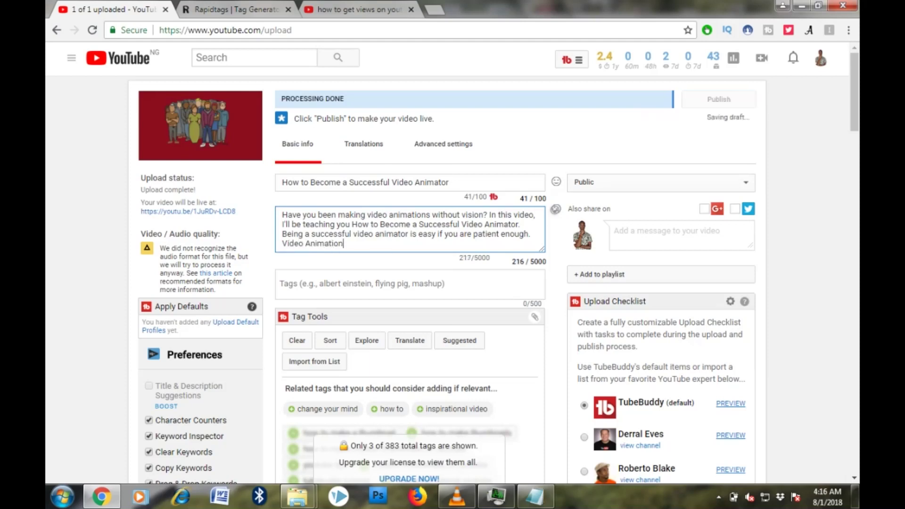
type("s ")
type("would so")
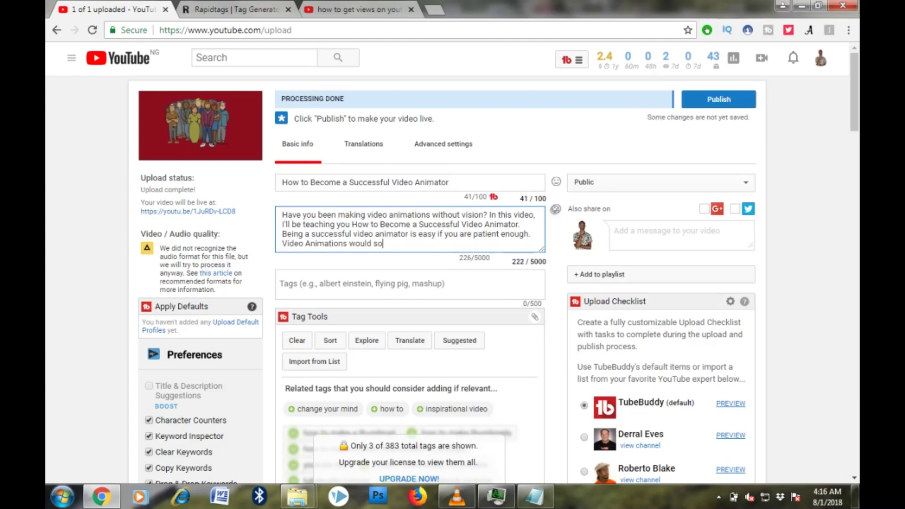
type("on take over ")
type("t")
type("he entertainment ind")
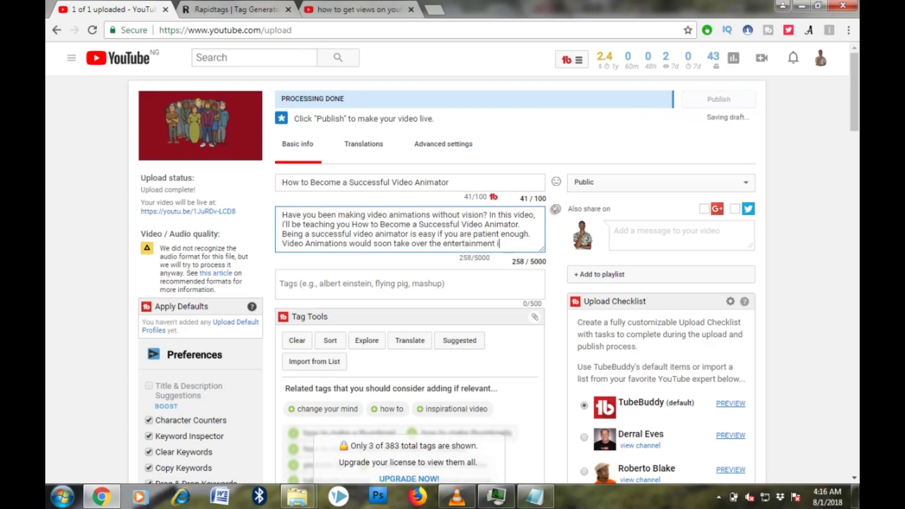
type("ustry")
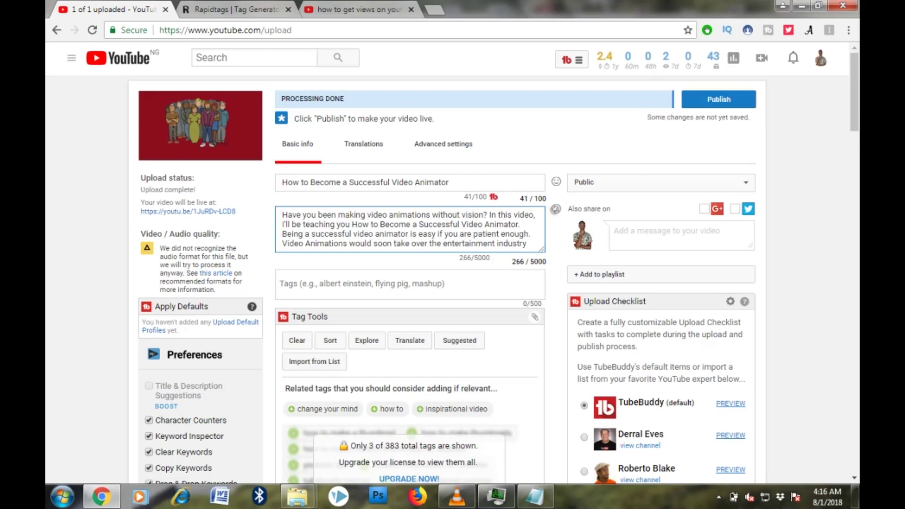
type(". ")
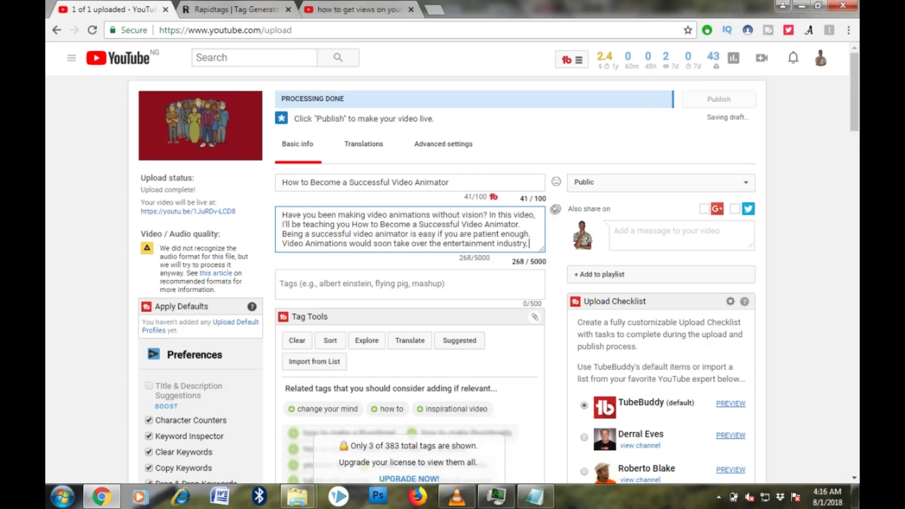
type("a")
key("BackSpace")
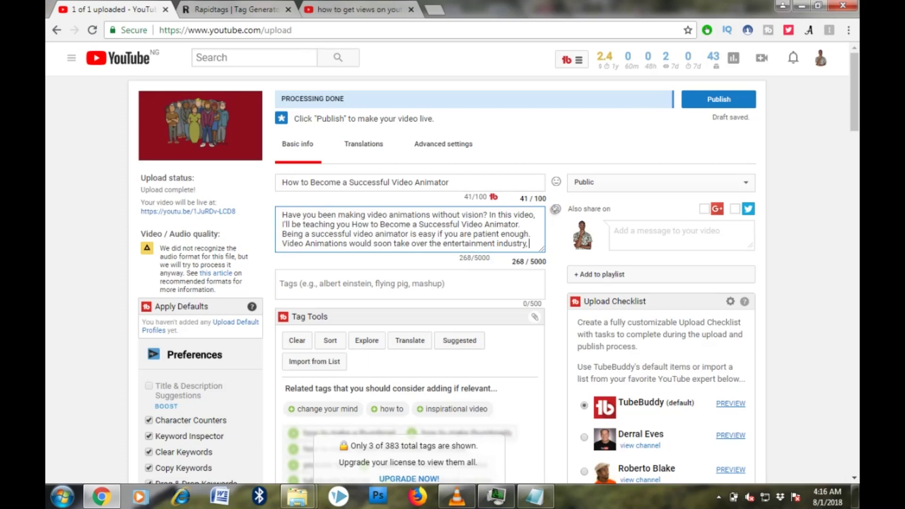
type("start")
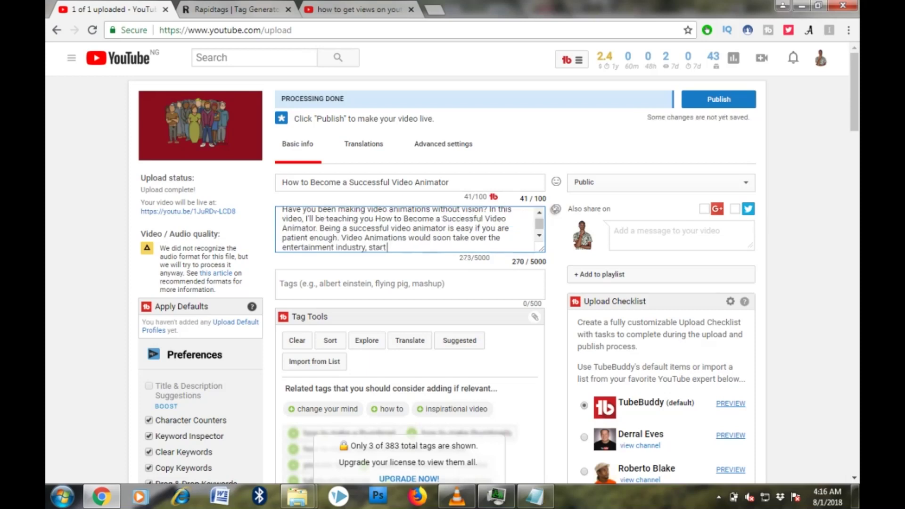
type(" animating Now!")
Add the e-book mention and 'Enjoy!' after 'start animating Now!'.
key("Return")
key("Return")
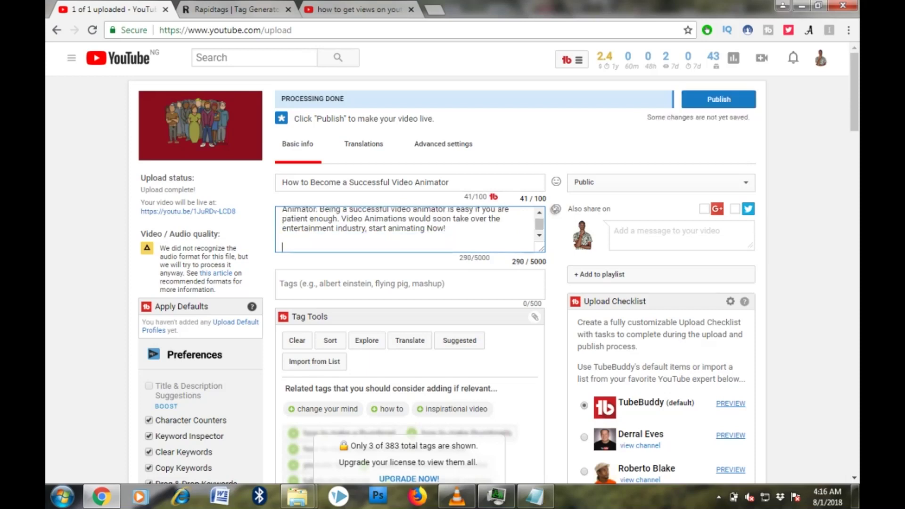
type("Als")
type("o, anticia")
key("BackSpace")
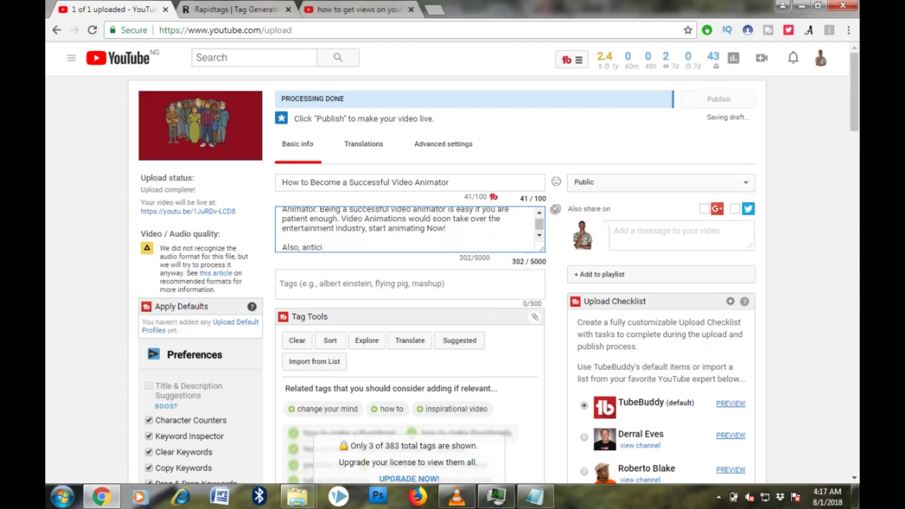
type("pate")
type(" for ")
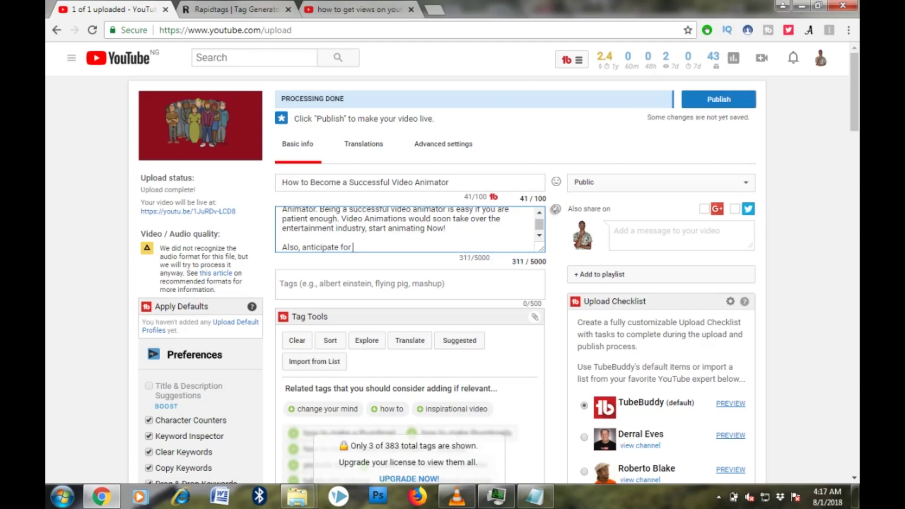
type("my e-book t")
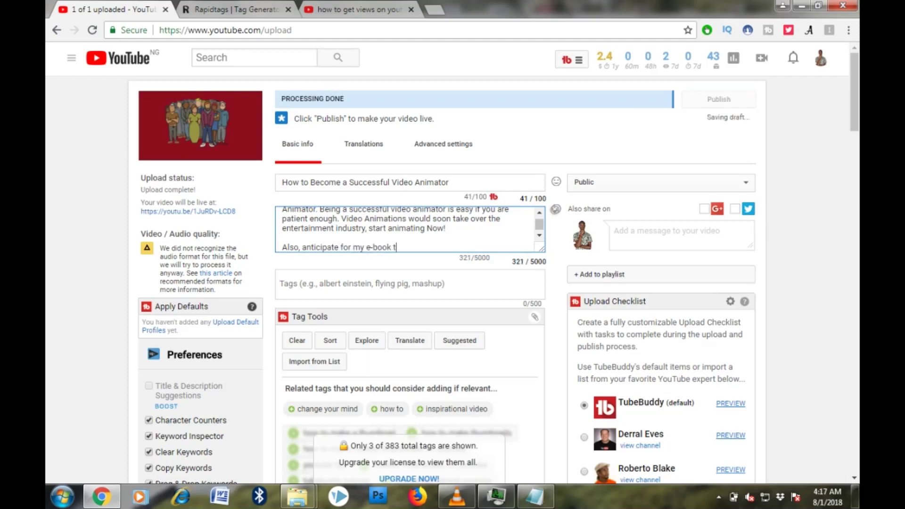
type("itled ")
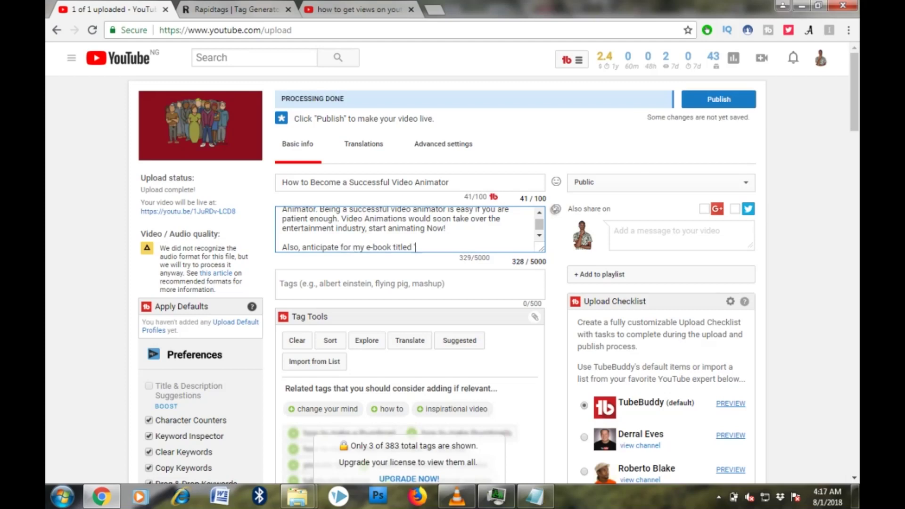
type(" 'Ul")
type("tima")
type("te Guide To B")
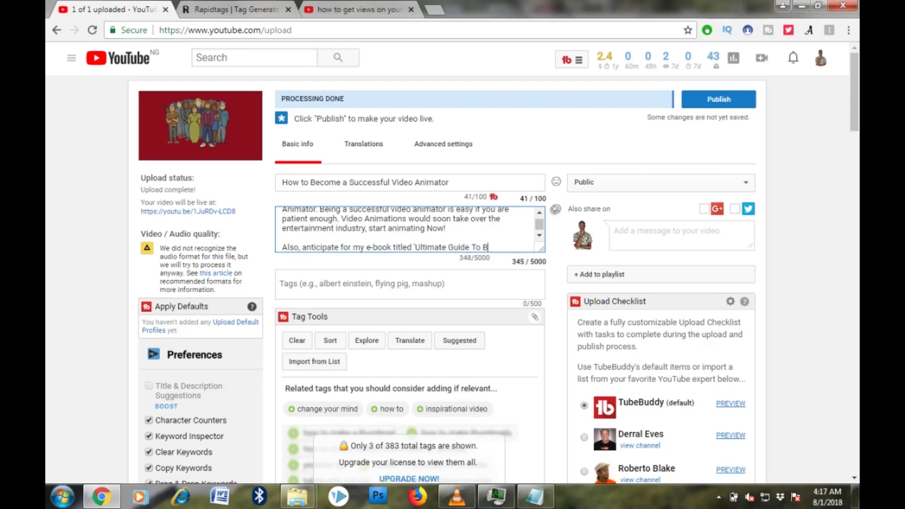
type("ecoming A")
type(" Video Anima")
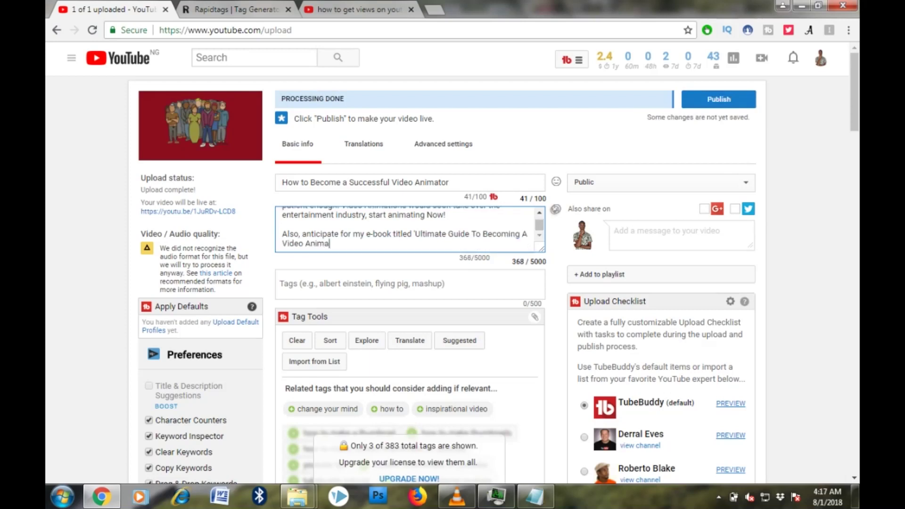
type("t")
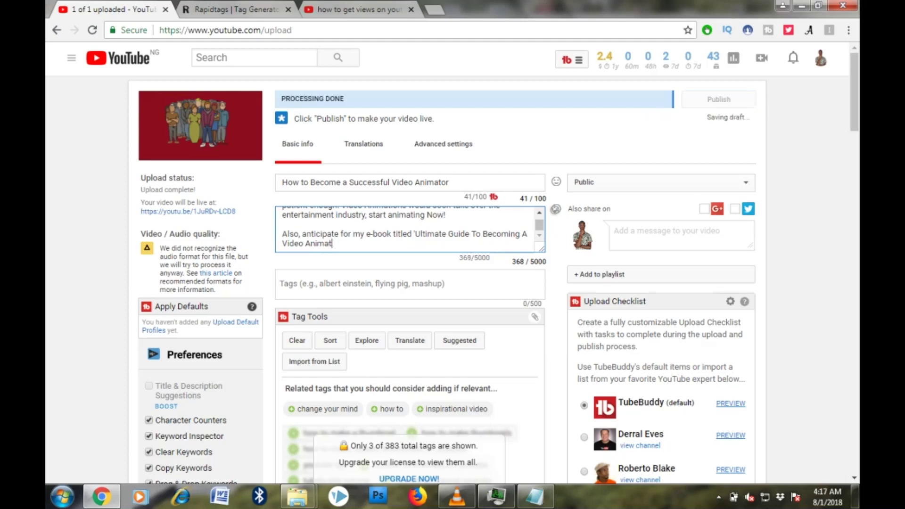
type("or'")
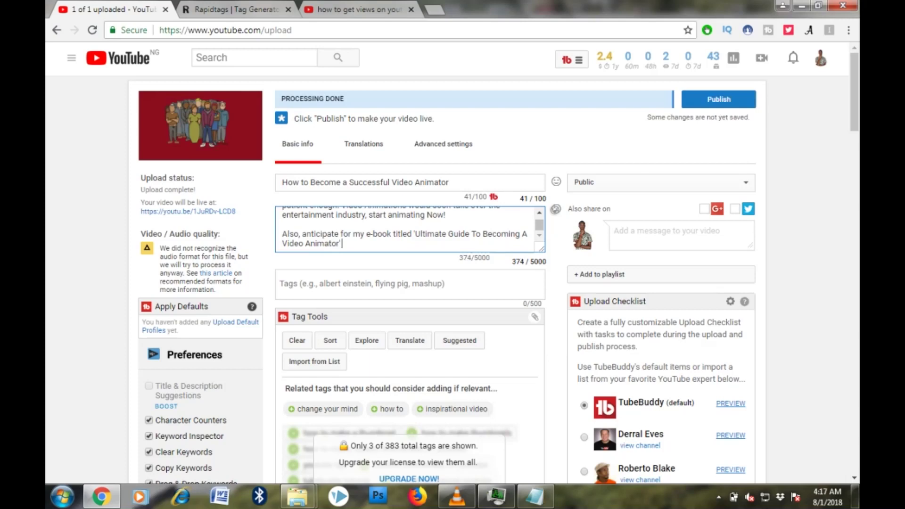
type(" Th")
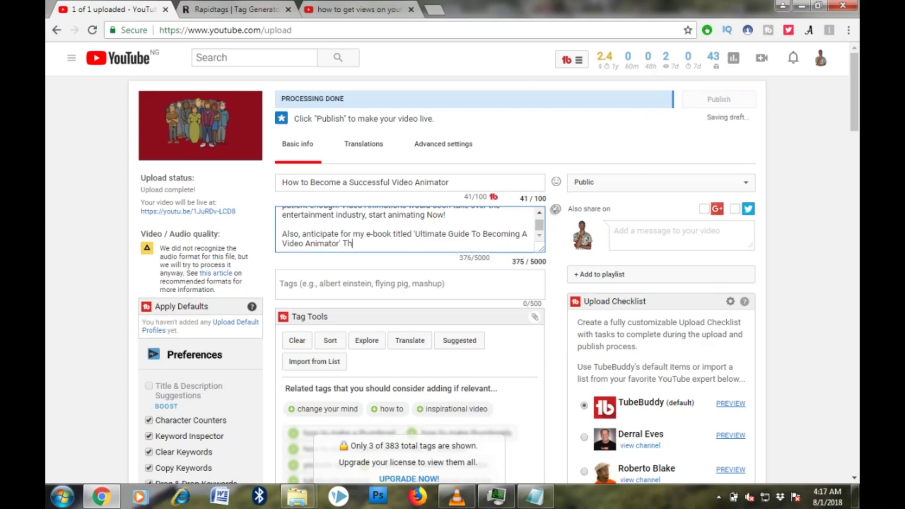
type("is e")
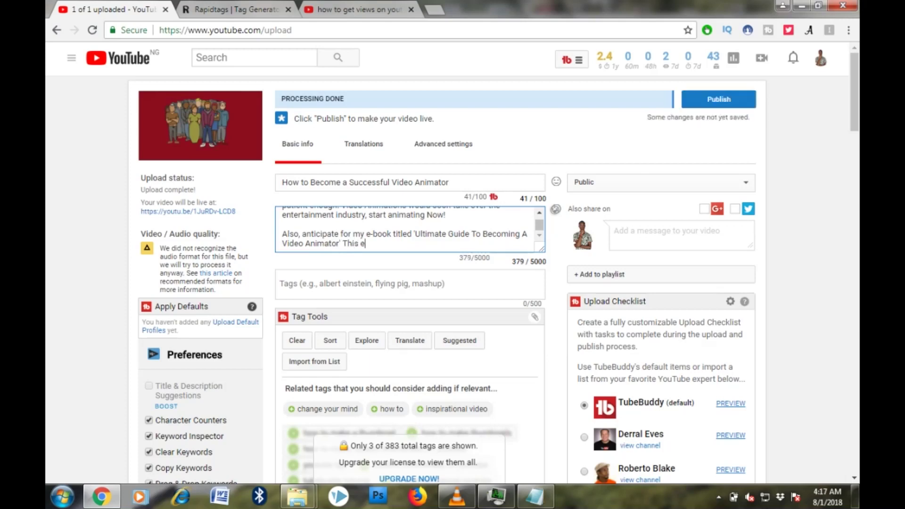
type("-book will rea")
type("lly he")
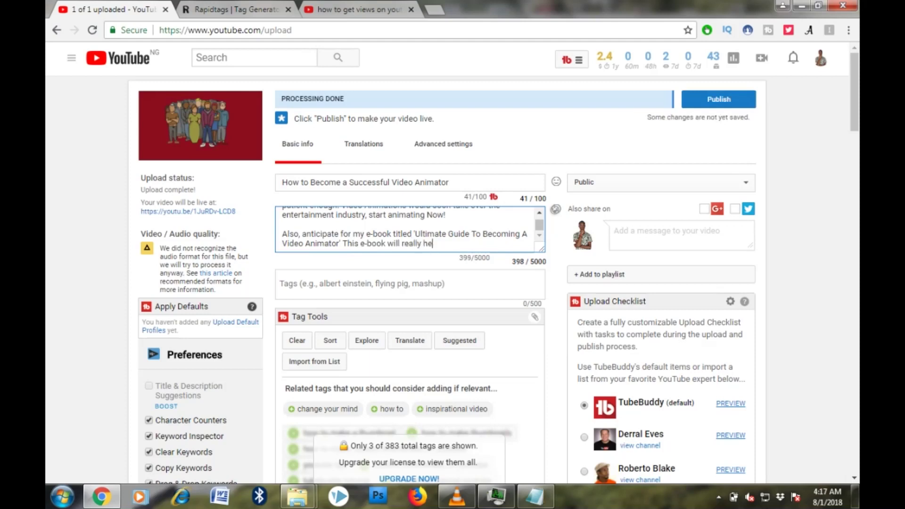
type("lp you")
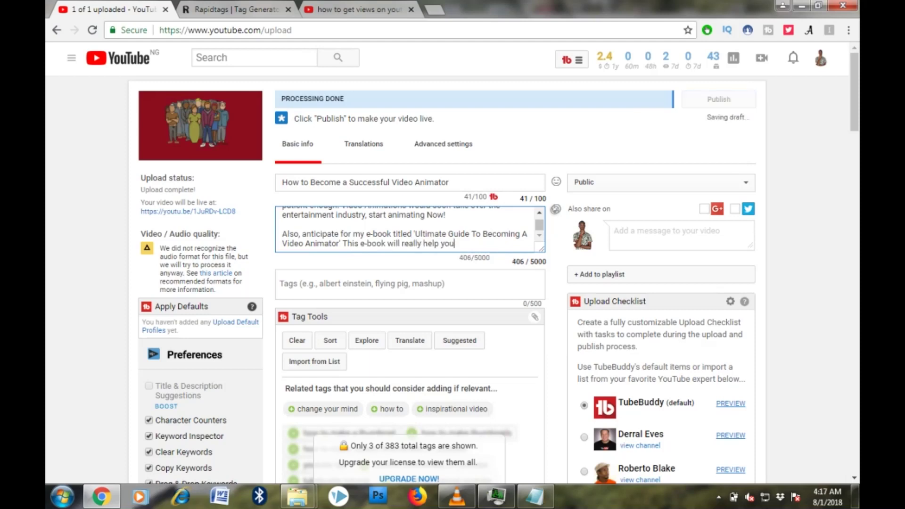
type(".")
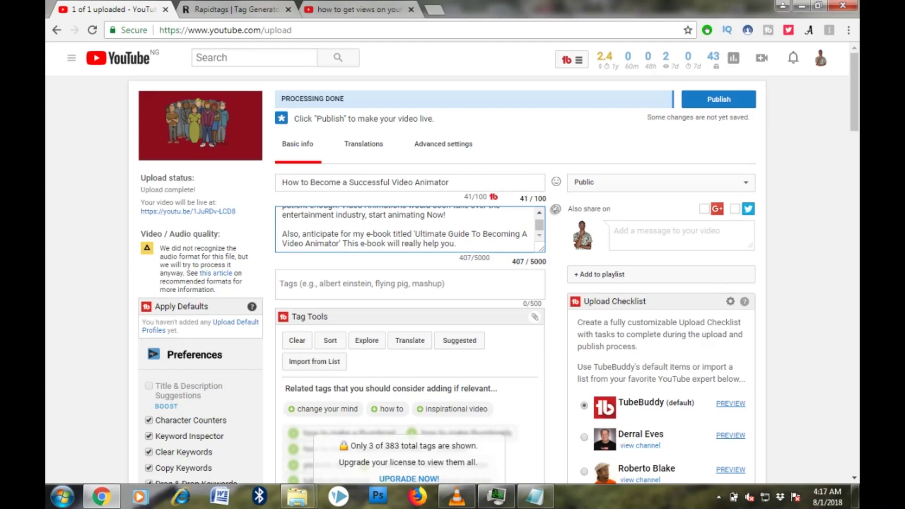
type(" En")
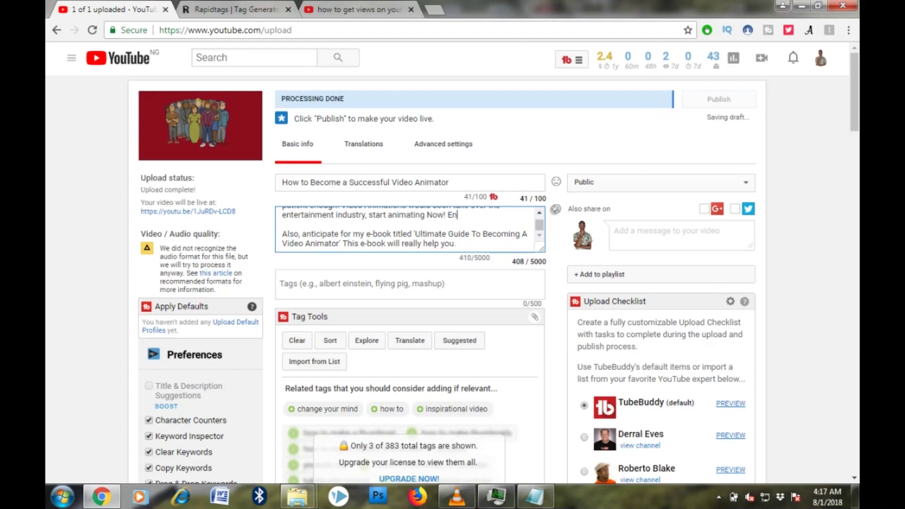
type("joy!")
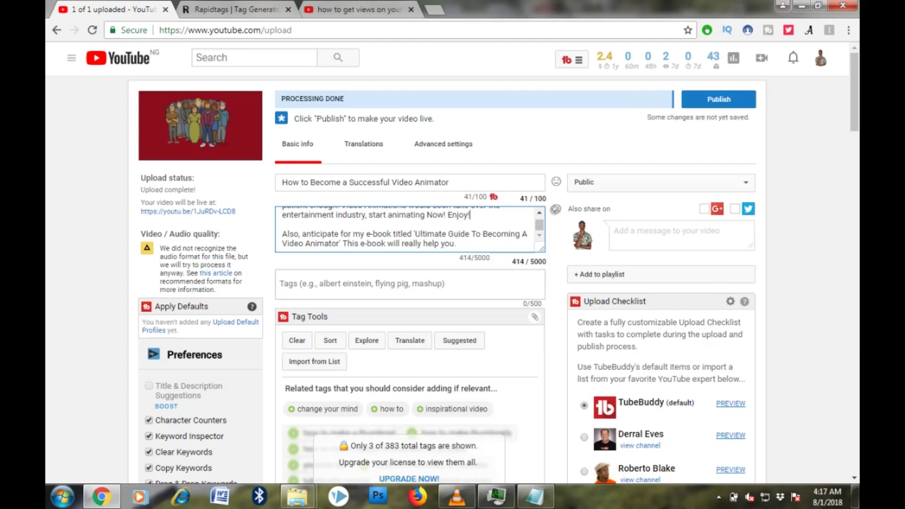
key("Tab")
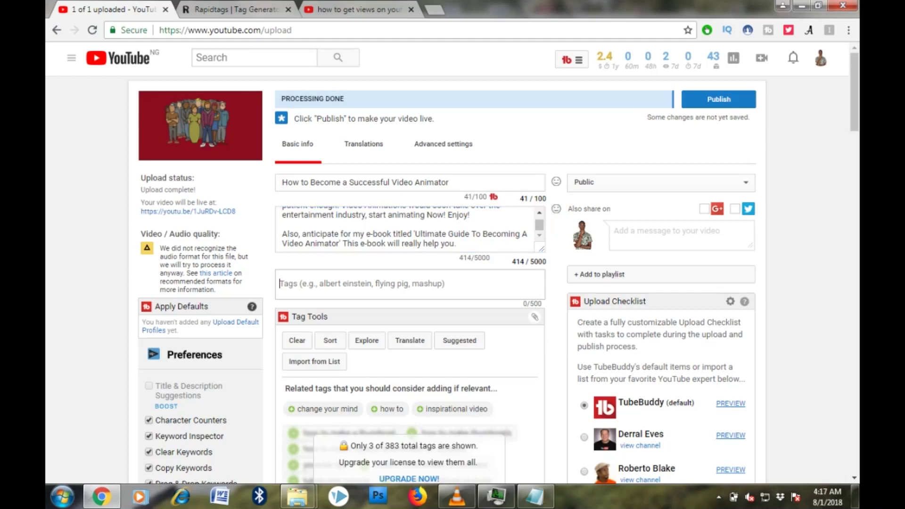
Copy the video title and add it as the first tag.
key("shift+Tab")
key("shift+Tab")
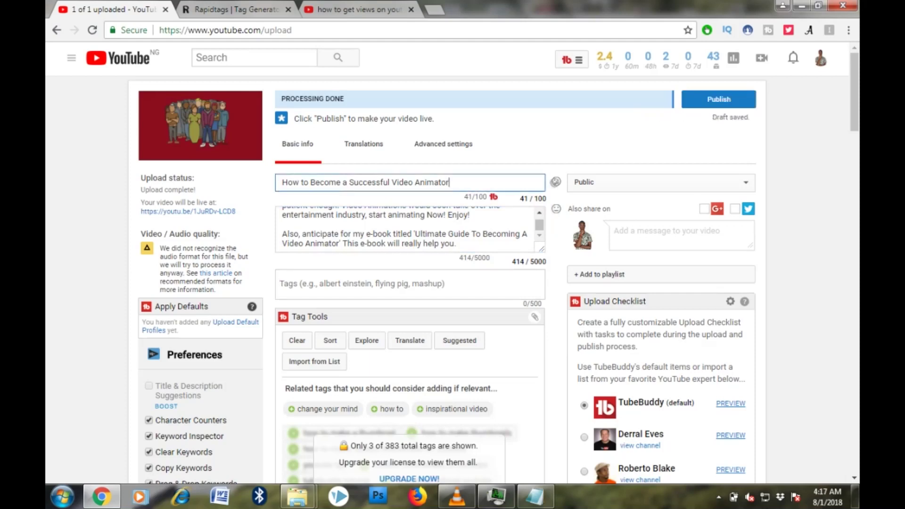
key("ctrl+shift+Left")
key("ctrl+shift+Left")
key("ctrl+shift+Left")
key("ctrl+shift+Left")
key("ctrl+shift+Left")
key("ctrl+shift+Left")
key("ctrl+c")
key("Menu")
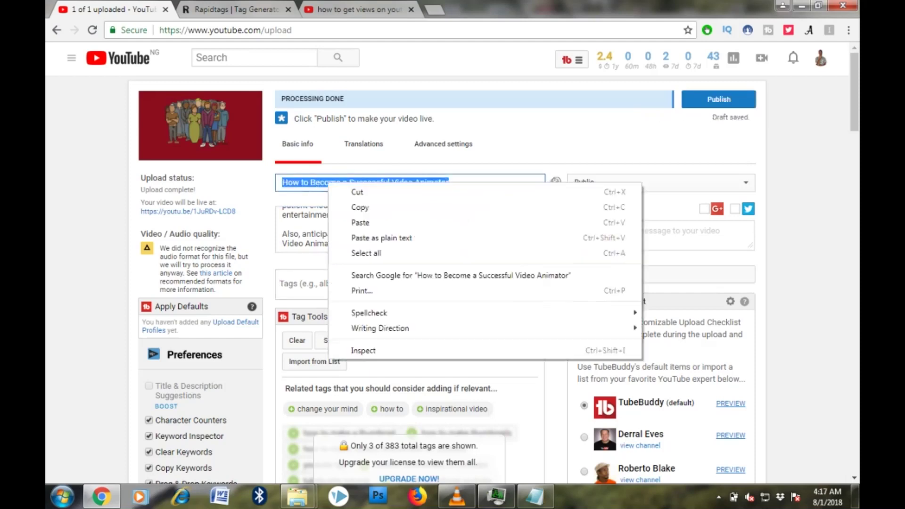
key("Down")
key("Down")
key("Return")
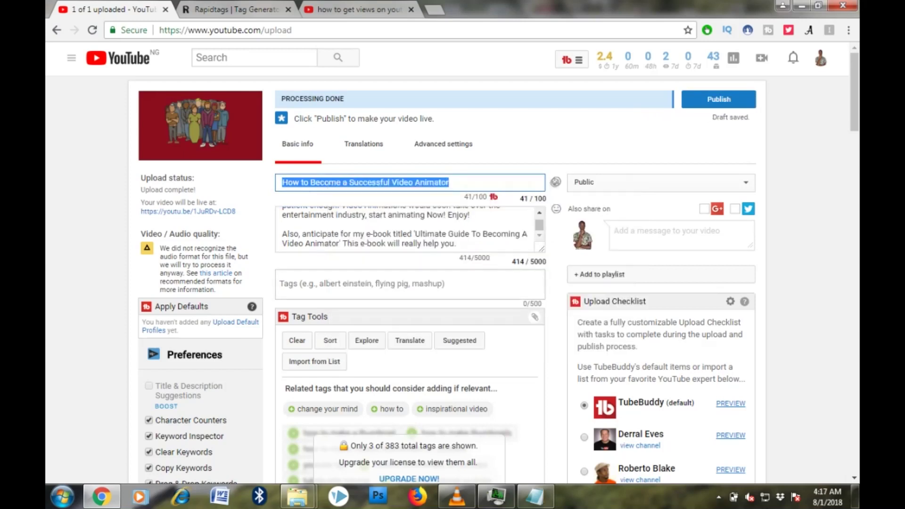
key("Tab")
key("Tab")
key("ctrl+v")
key("Return")
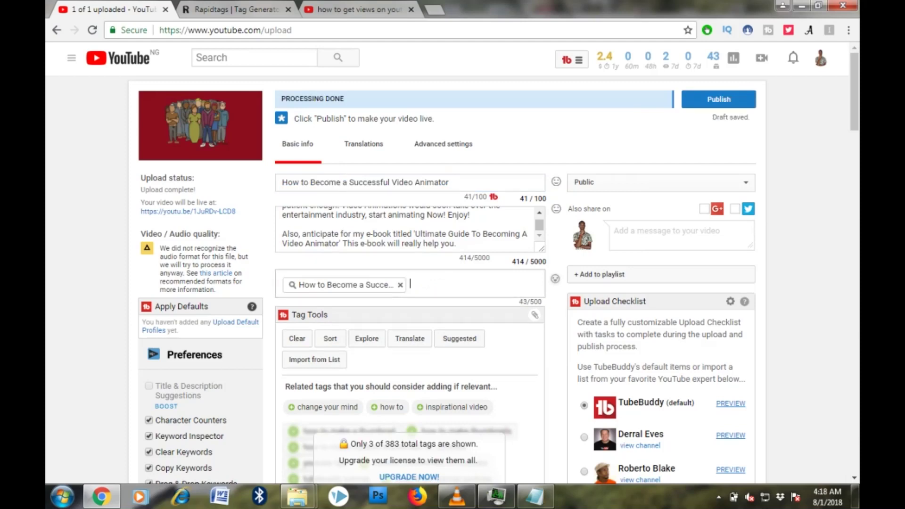
type("video aimation")
Add tags: video animation, video animator, video ads, animator software, successful video animator.
key("Return")
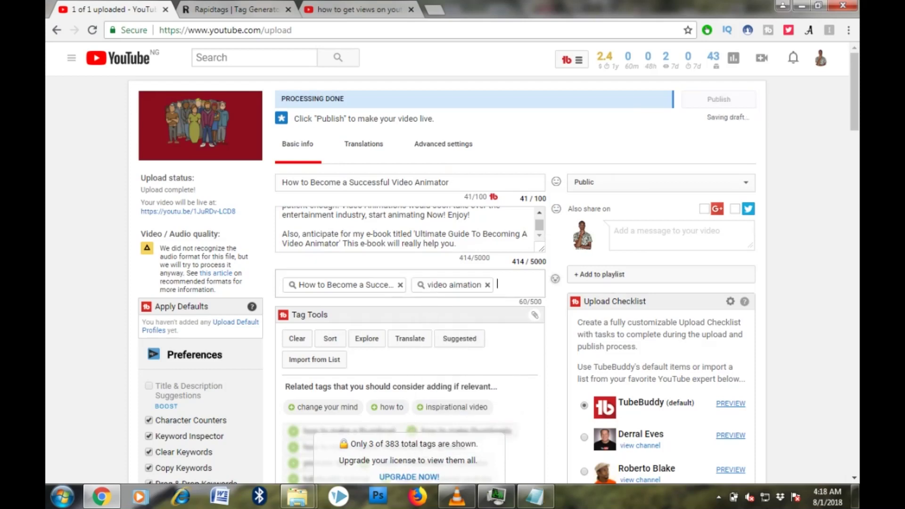
type("lexzai vlogs,lexzaivlogs,video ani")
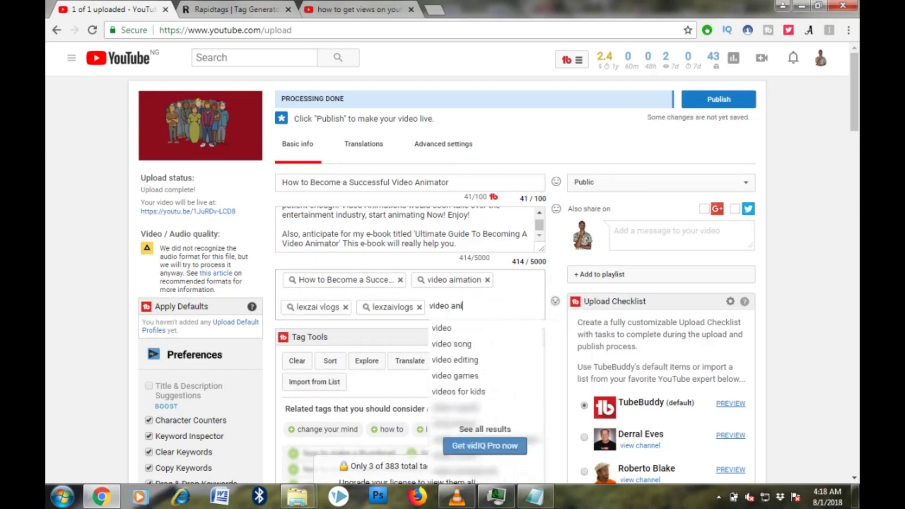
type("mator")
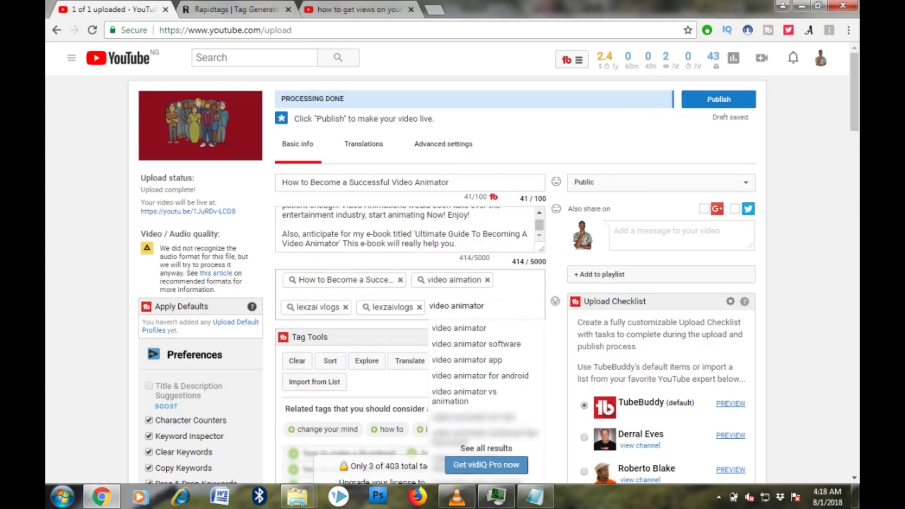
key("Return")
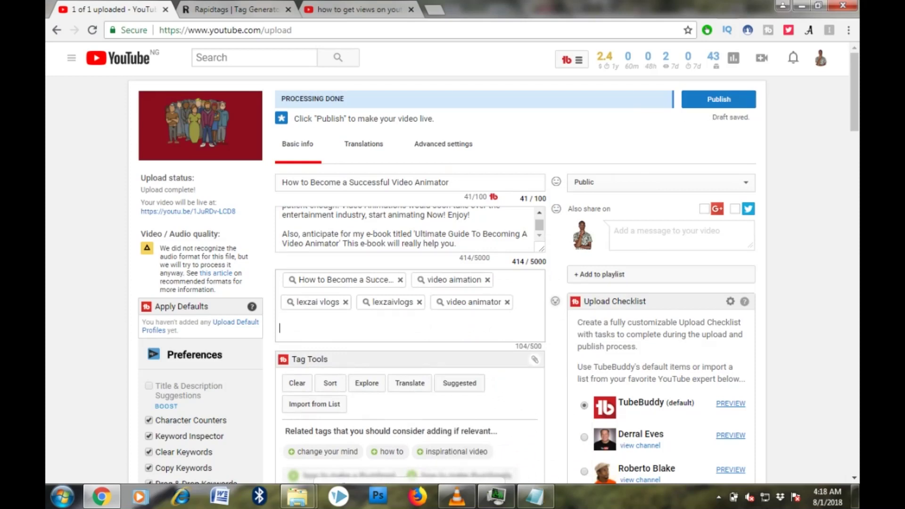
type("v")
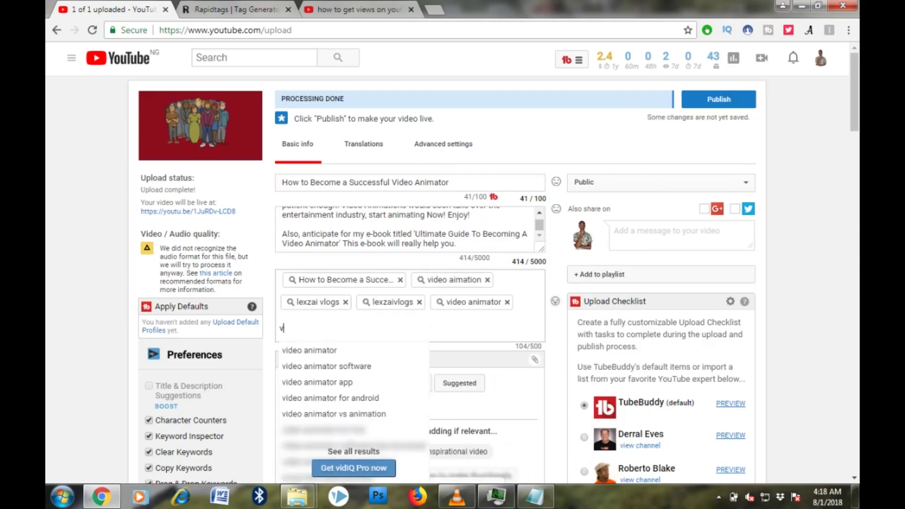
type("ideo ads")
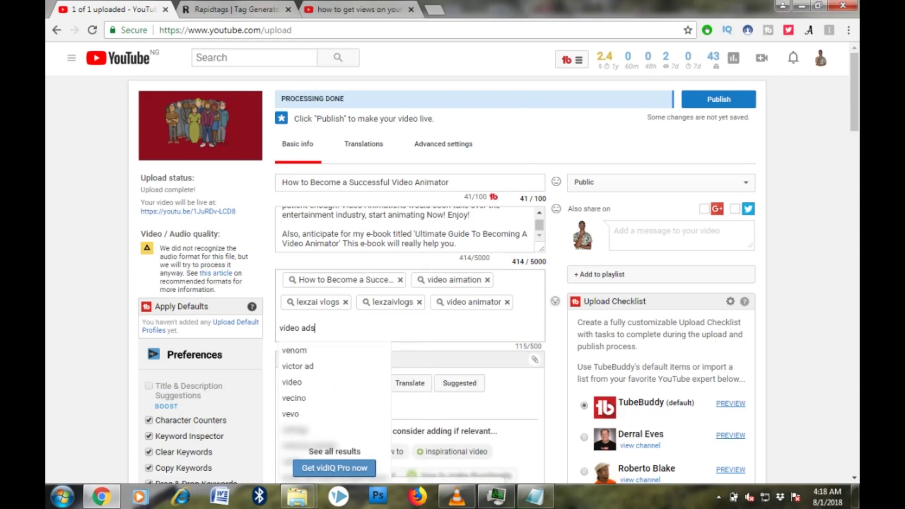
key("Return")
type("vid")
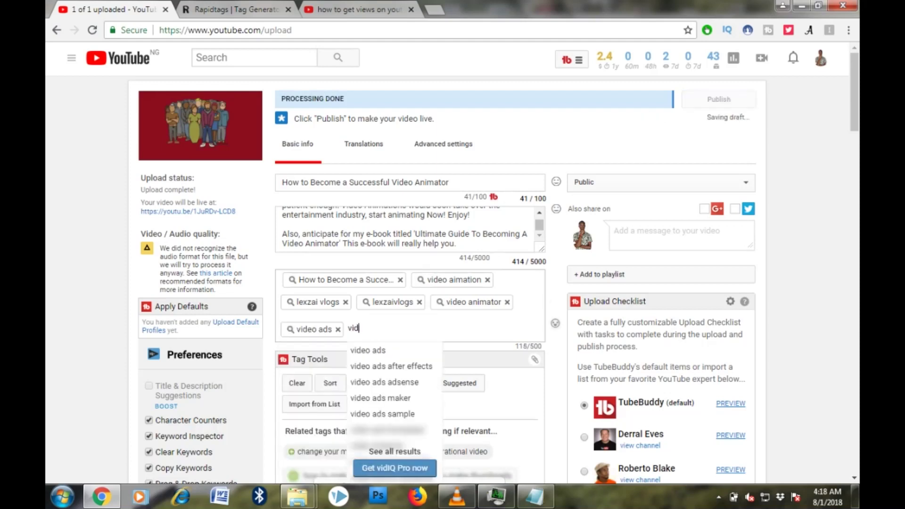
type("eo animator softwate")
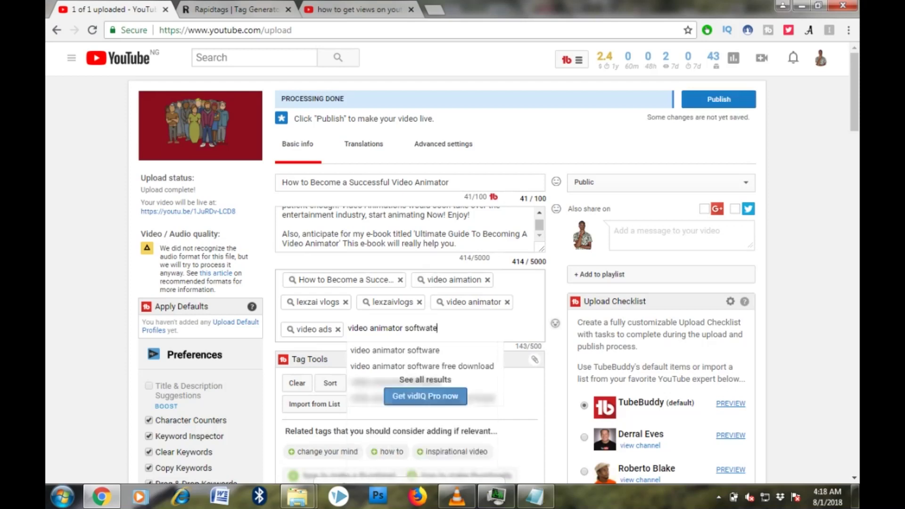
key("Return")
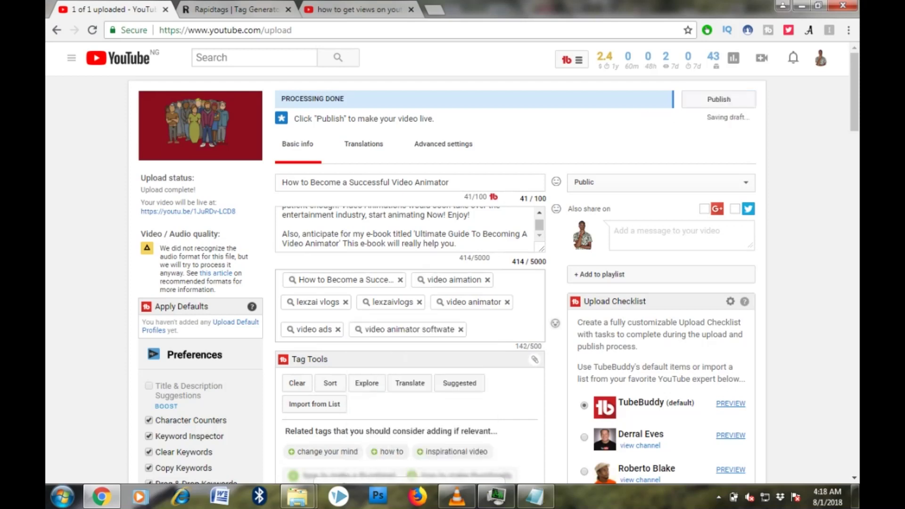
scroll(453, 284, "down", 5)
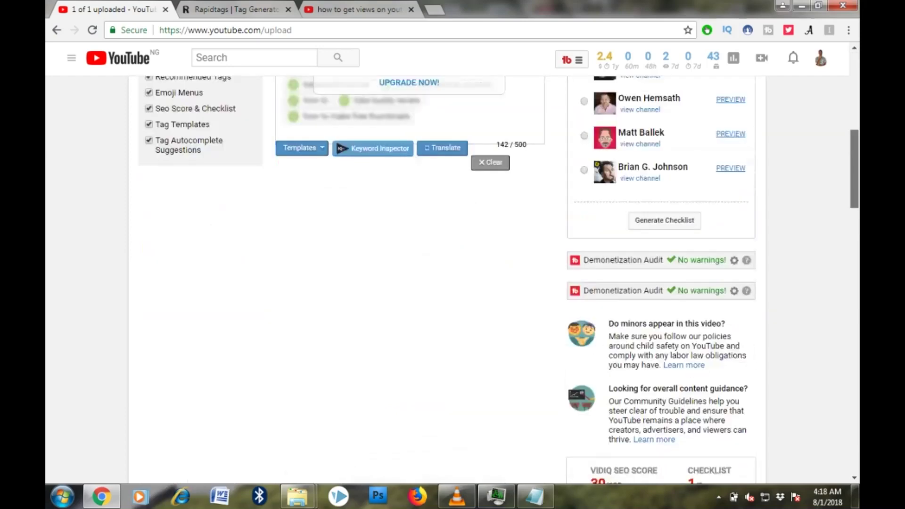
scroll(453, 283, "up", 4)
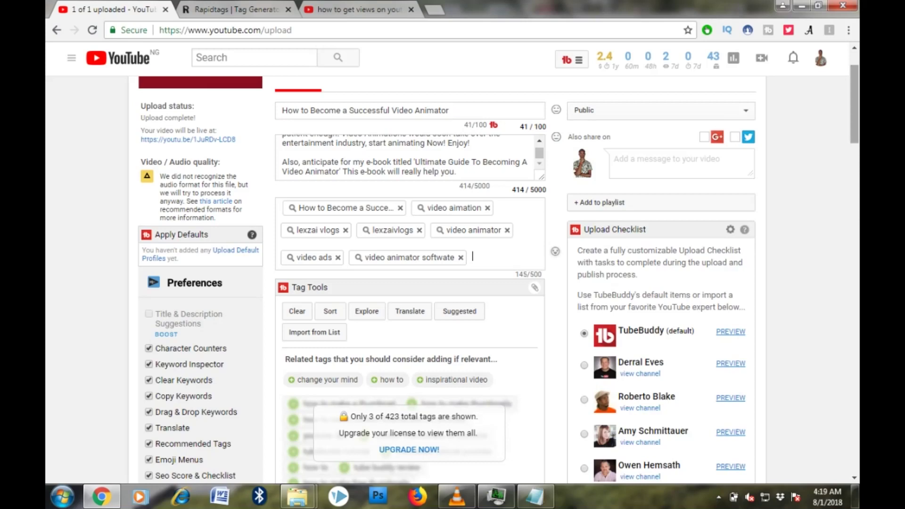
type("success")
type("ful video")
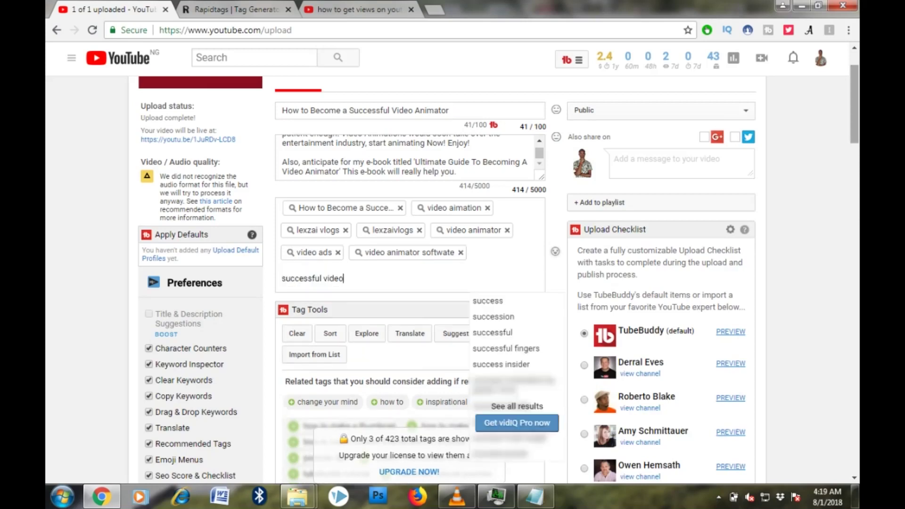
type(" animator")
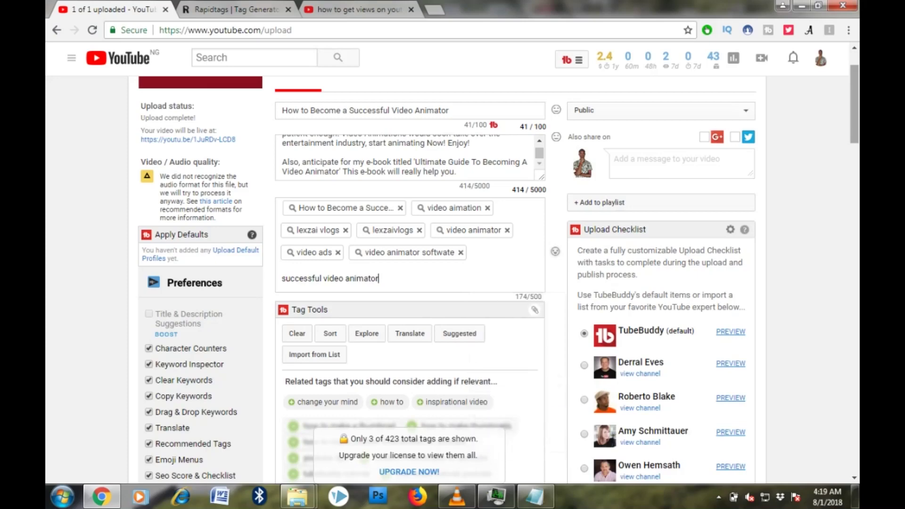
key("Return")
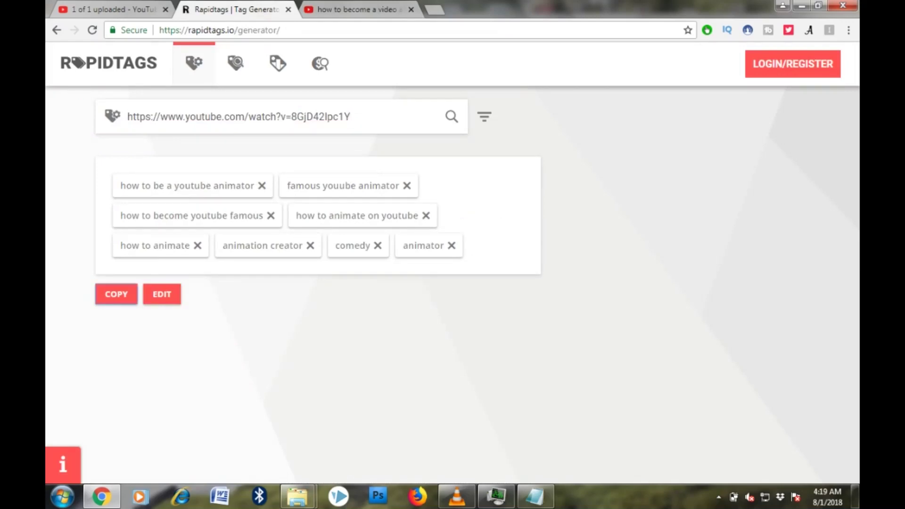
Paste the competitor's eight Rapidtags tags, including comedy and animator, into the video's tags.
left_click(116, 294)
left_click(107, 9)
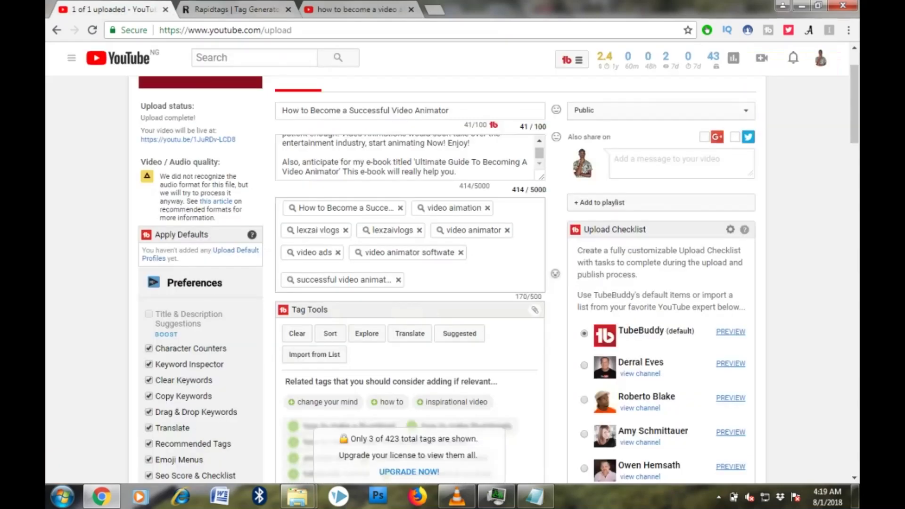
key("ctrl+v")
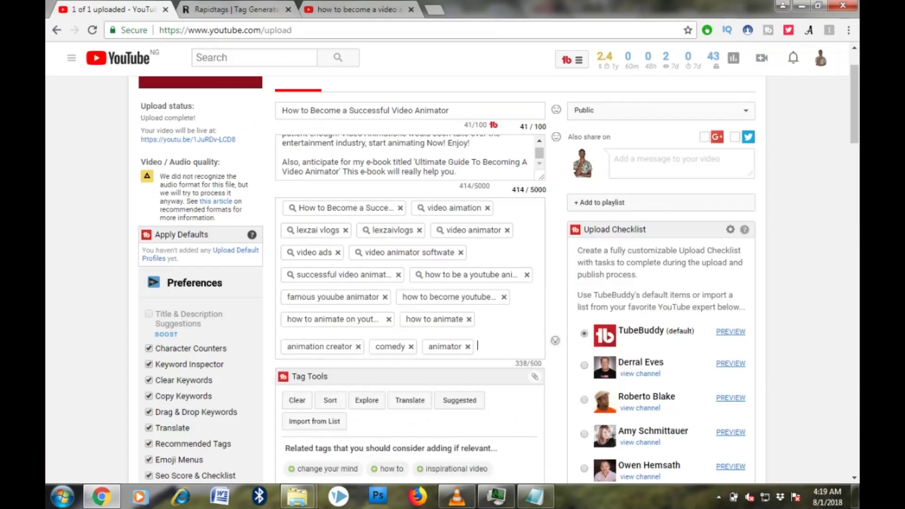
scroll(453, 284, "down", 4)
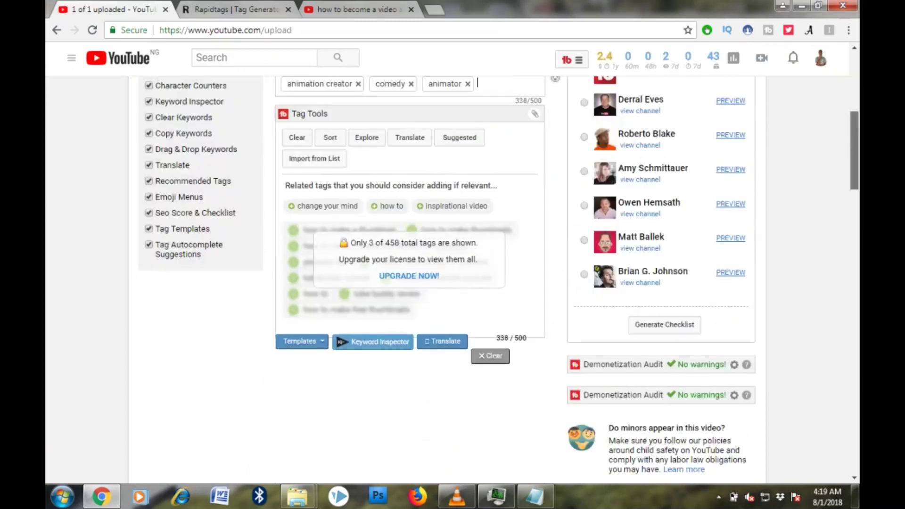
scroll(453, 283, "down", 2)
scroll(453, 284, "down", 1)
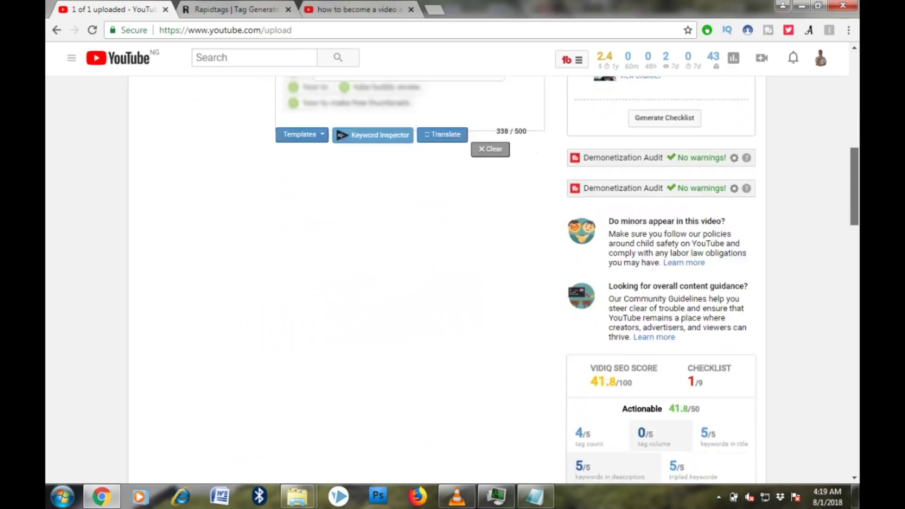
scroll(453, 283, "up", 3)
scroll(453, 283, "up", 2)
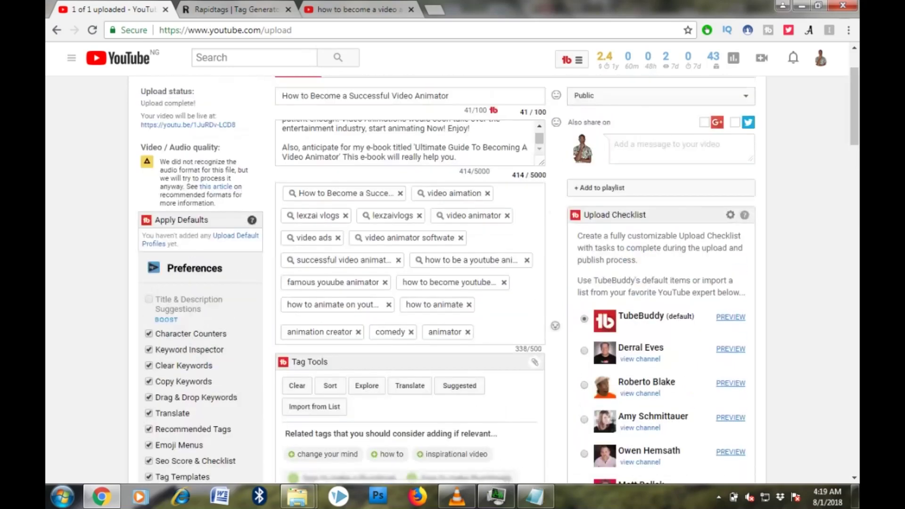
left_click(358, 9)
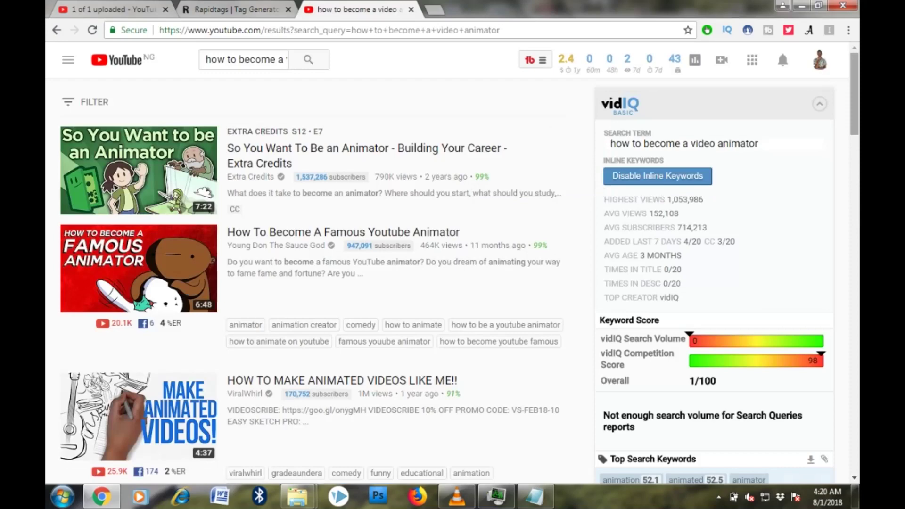
scroll(453, 283, "down", 1)
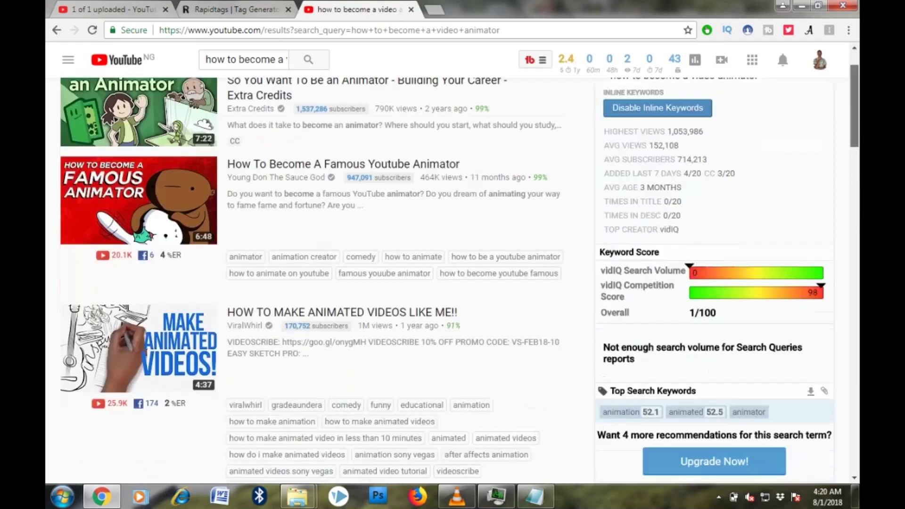
scroll(453, 283, "down", 2)
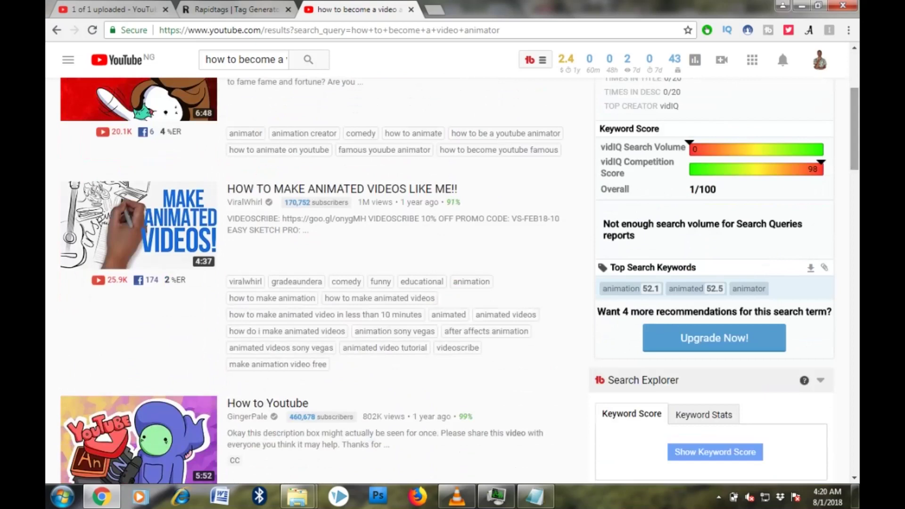
mouse_move(138, 348)
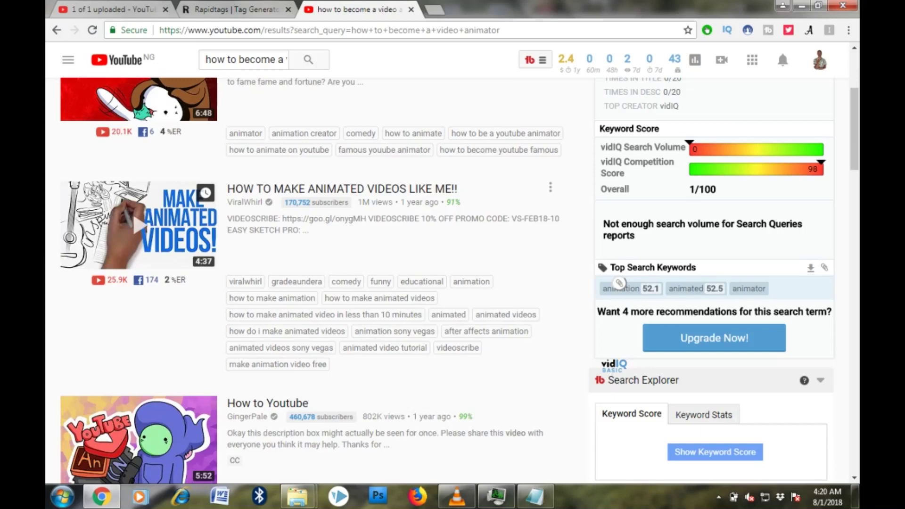
scroll(619, 283, "down", 4)
scroll(427, 213, "down", 2)
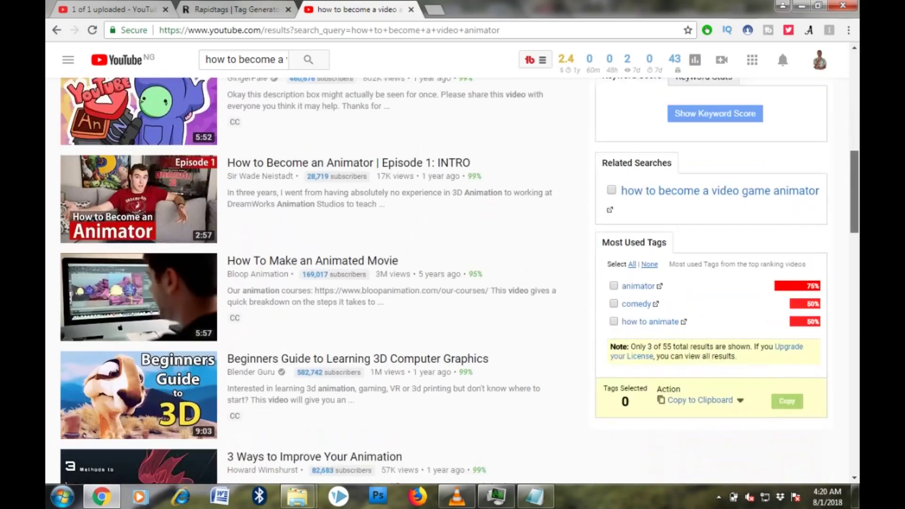
Copy the link of the 'How to Become an Animator | Episode 1: INTRO' result.
right_click(427, 132)
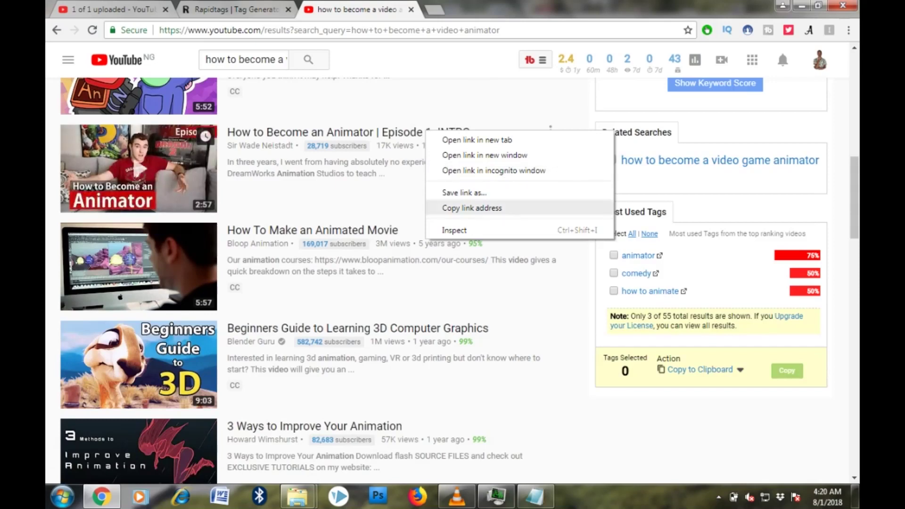
left_click(471, 208)
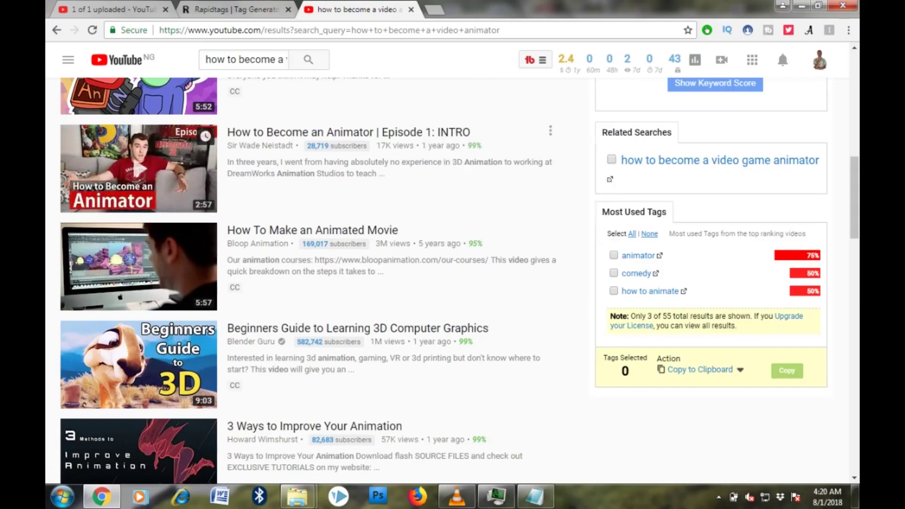
Generate Rapidtags tags from the pasted animator video link.
left_click(237, 9)
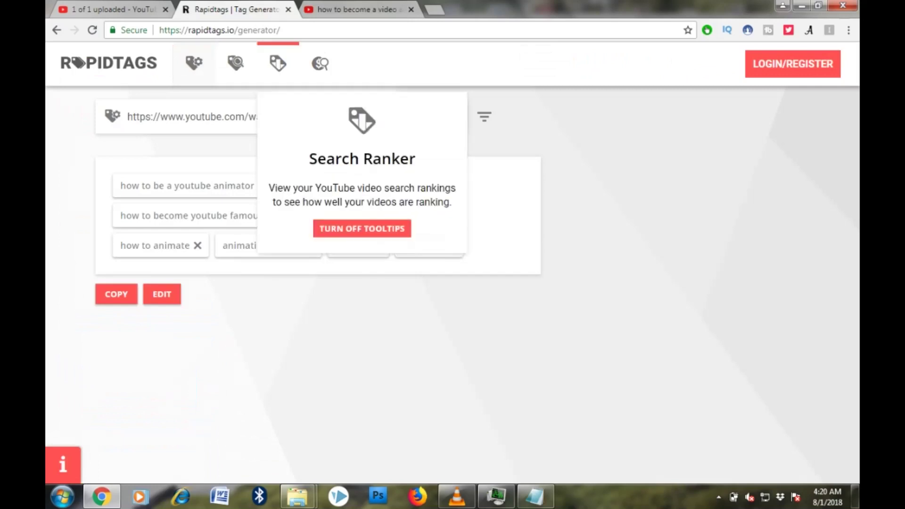
key("ctrl+a")
key("ctrl+v")
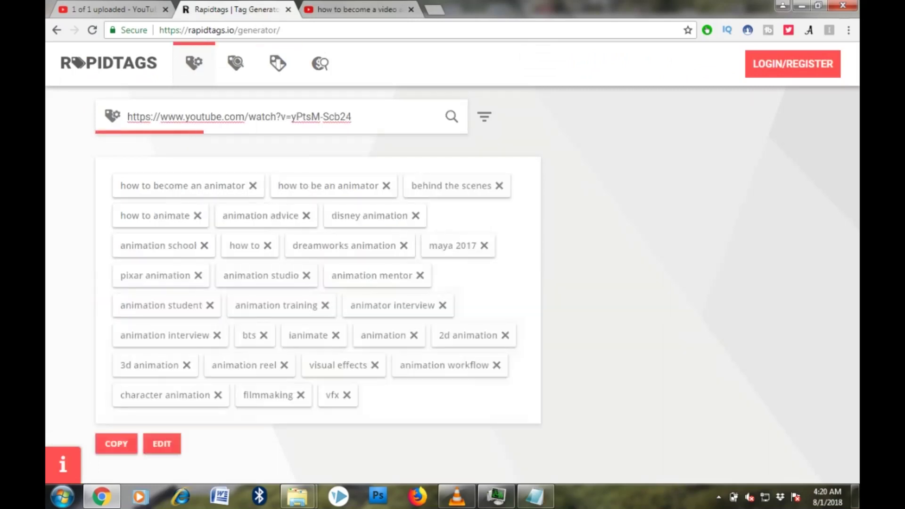
Remove dreamworks, pixar, maya 2017, vfx, bts and interview tags, then copy the rest.
left_click(403, 245)
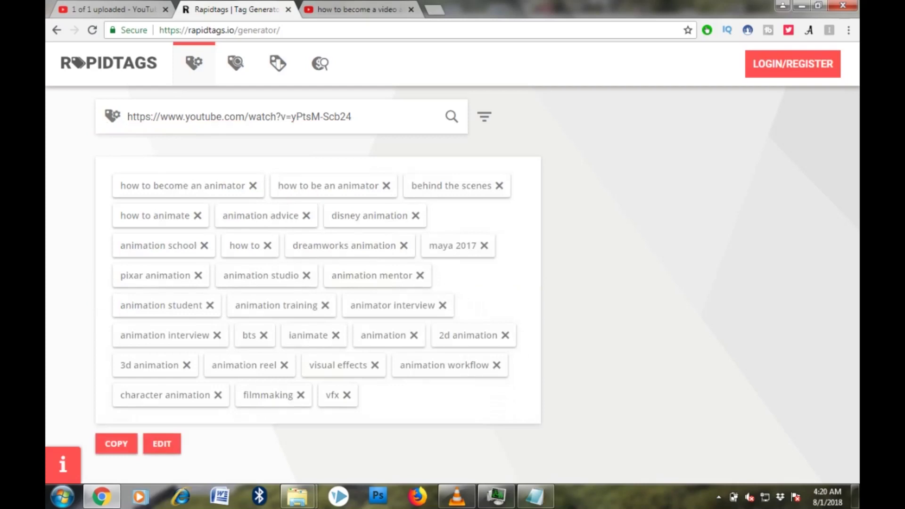
left_click(450, 246)
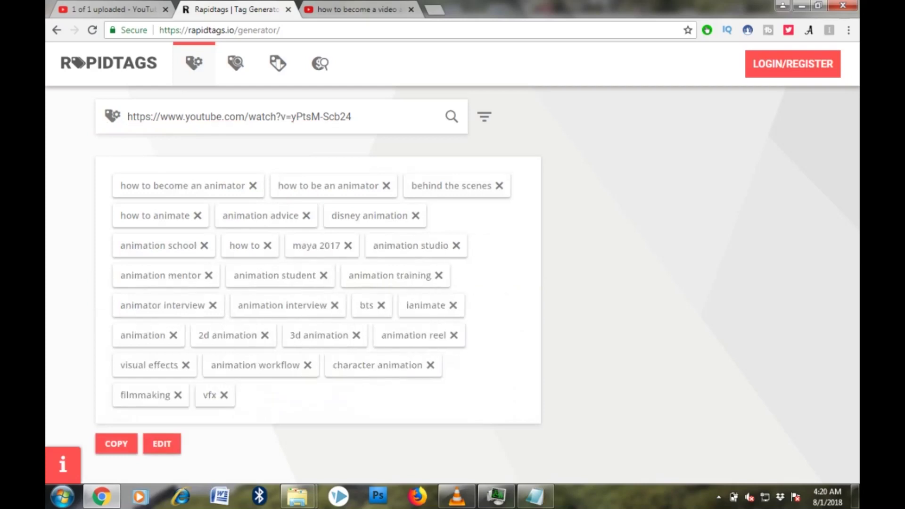
left_click(348, 246)
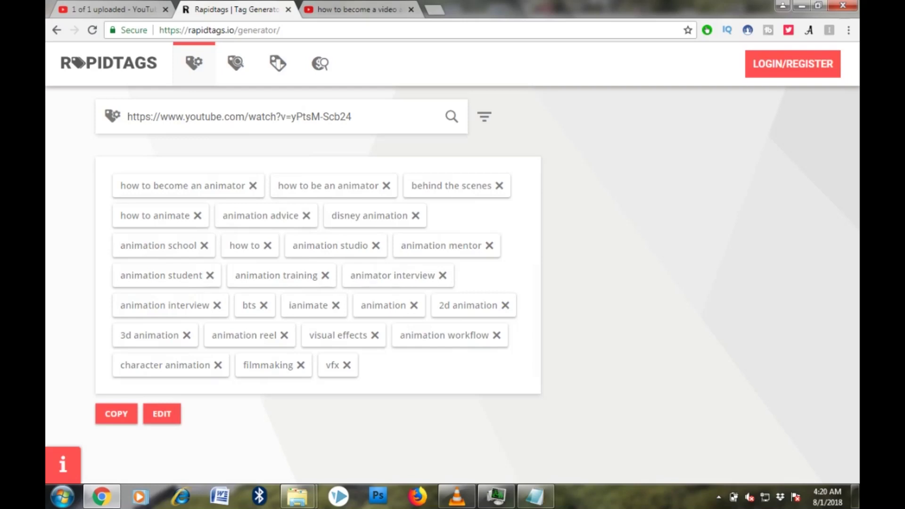
left_click(499, 185)
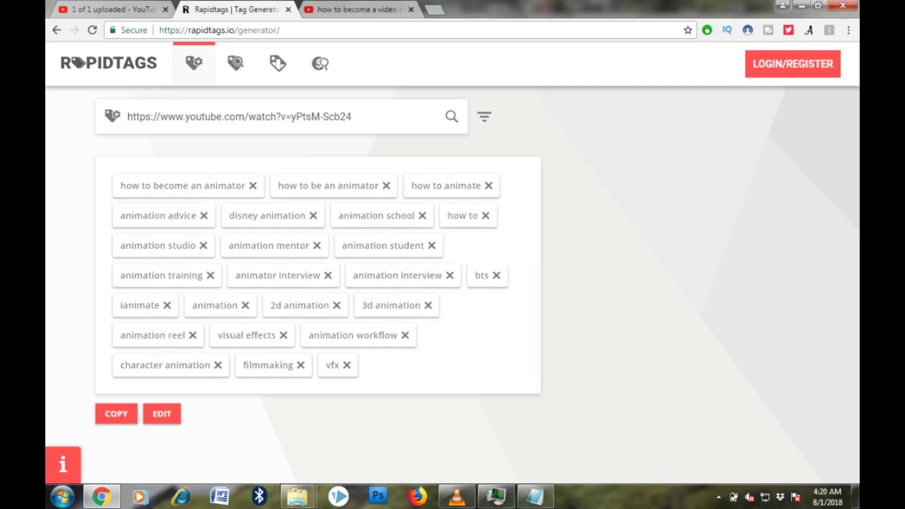
left_click(346, 365)
left_click(284, 336)
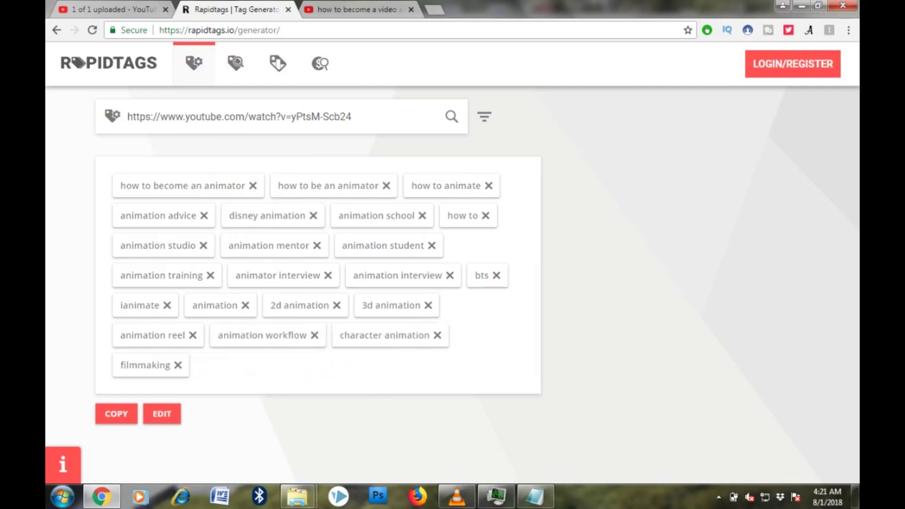
left_click(497, 275)
left_click(327, 275)
left_click(332, 275)
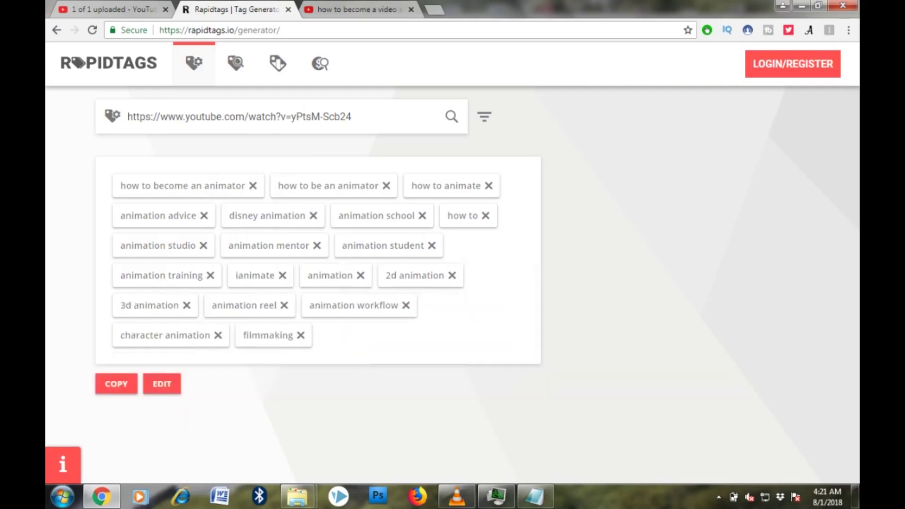
left_click(116, 384)
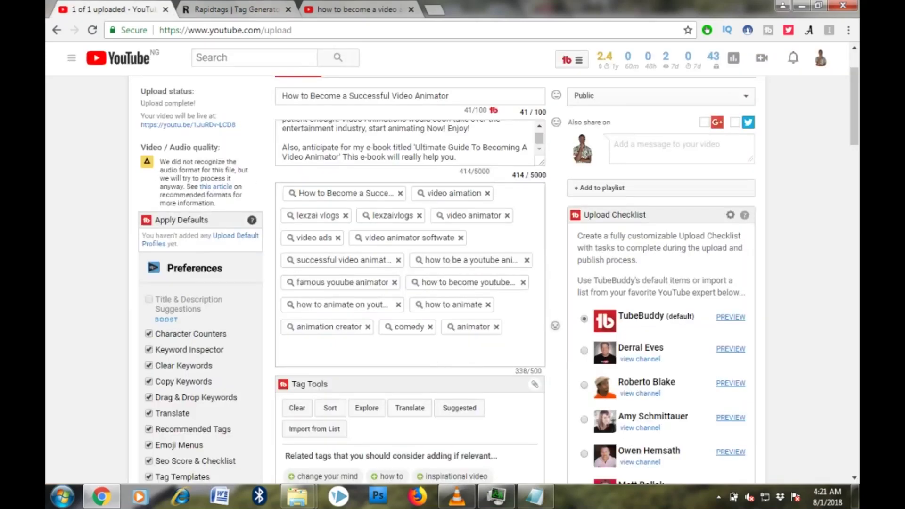
Paste the pruned Rapidtags tags and delete the '2d animation' and '3d animation' tags.
key("ctrl+v")
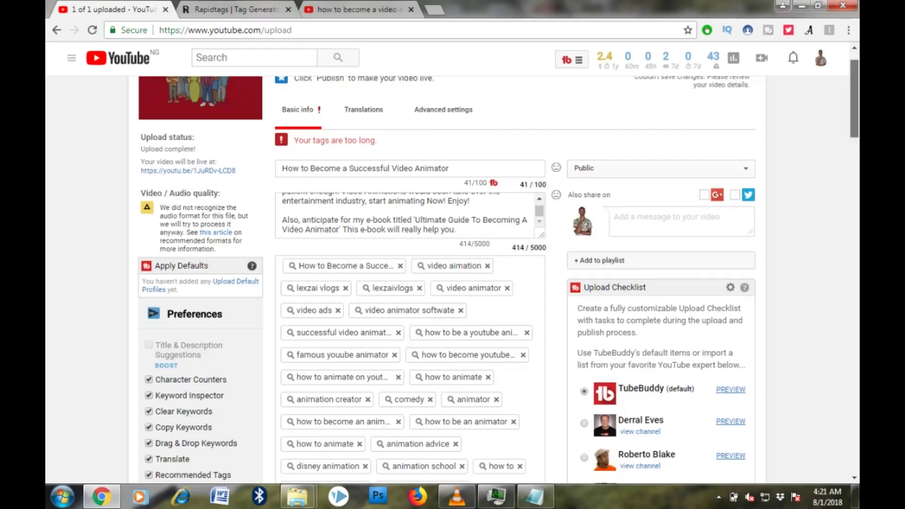
scroll(453, 283, "down", 4)
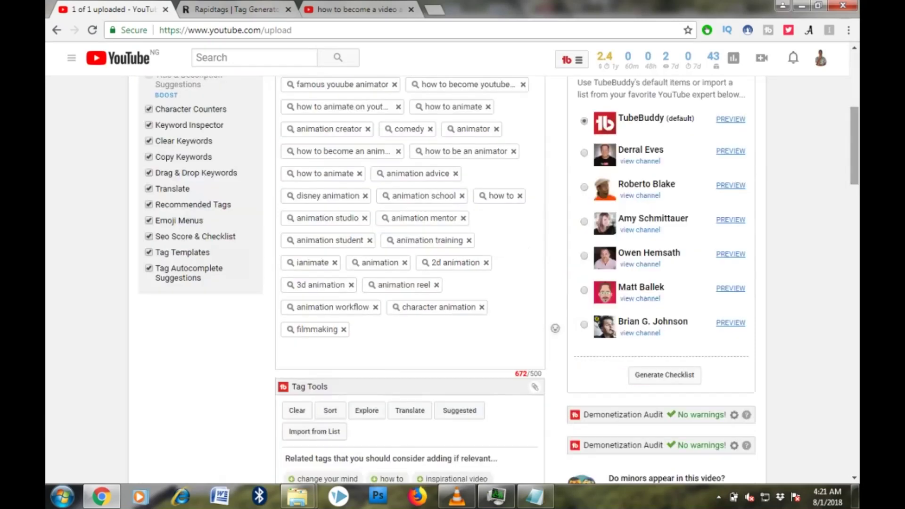
scroll(454, 284, "down", 1)
scroll(341, 347, "down", 3)
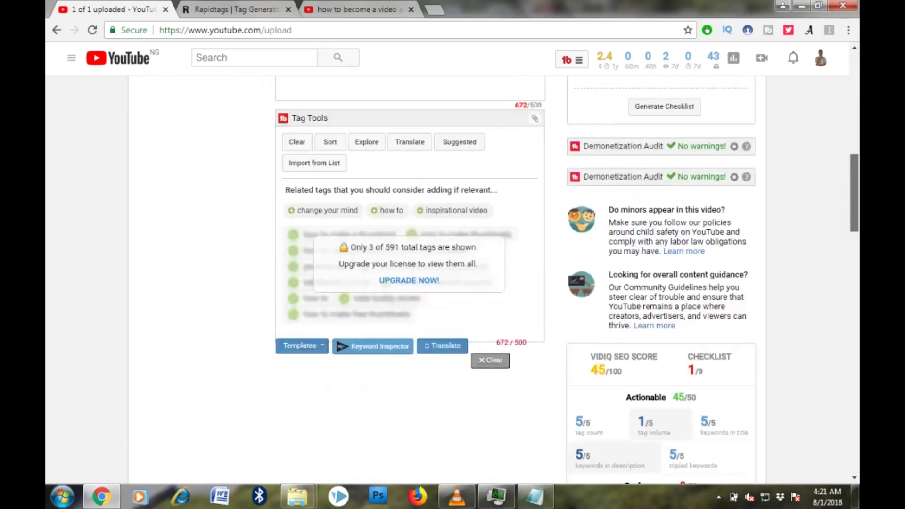
scroll(340, 345, "up", 3)
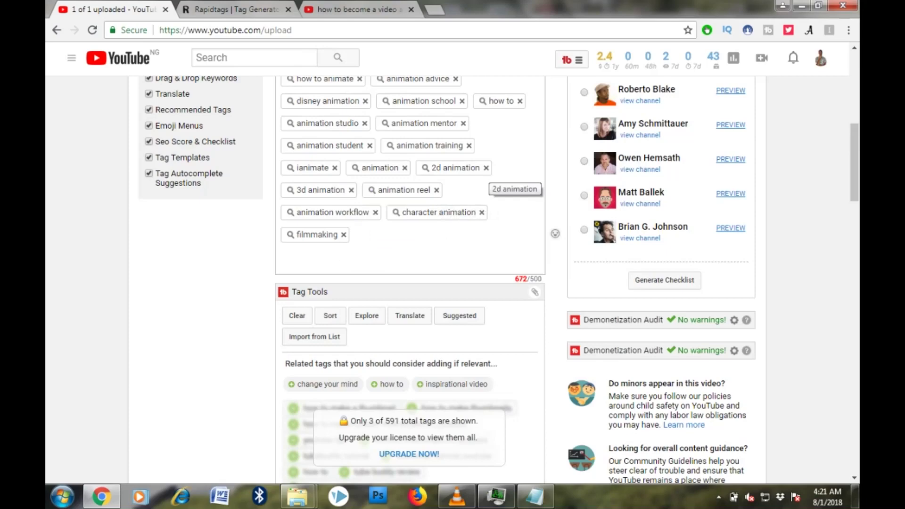
left_click(485, 167)
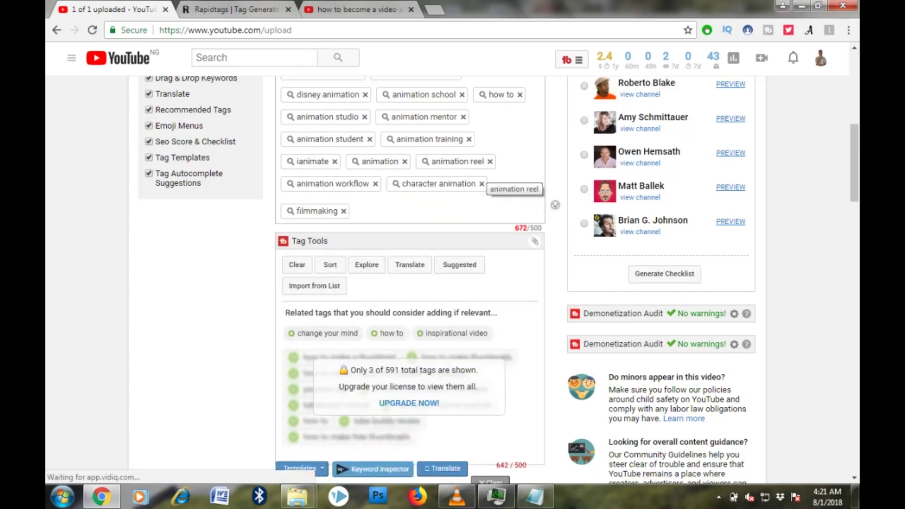
scroll(487, 185, "up", 1)
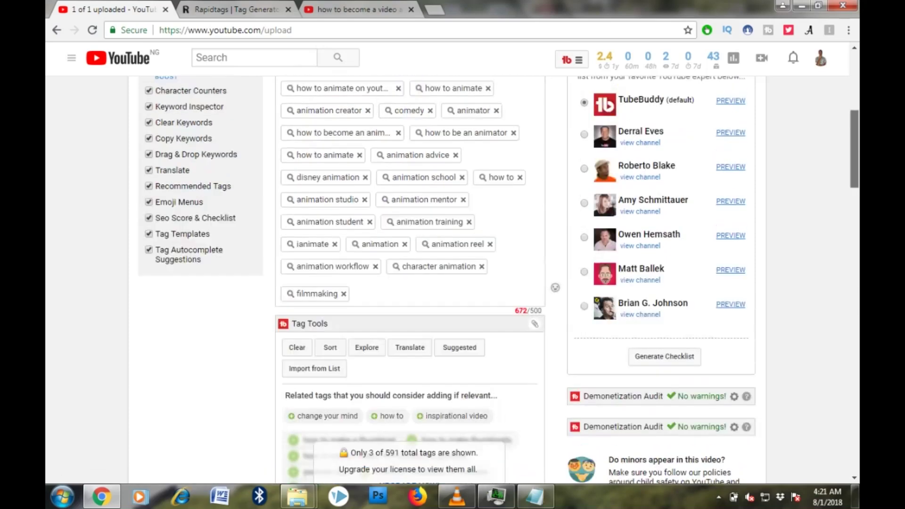
scroll(453, 283, "down", 4)
scroll(452, 284, "up", 3)
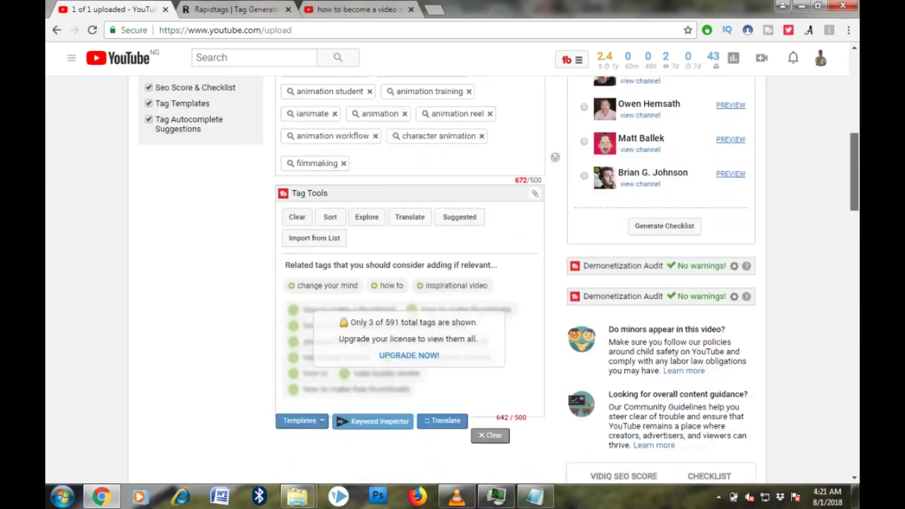
scroll(453, 283, "up", 1)
scroll(453, 283, "up", 1)
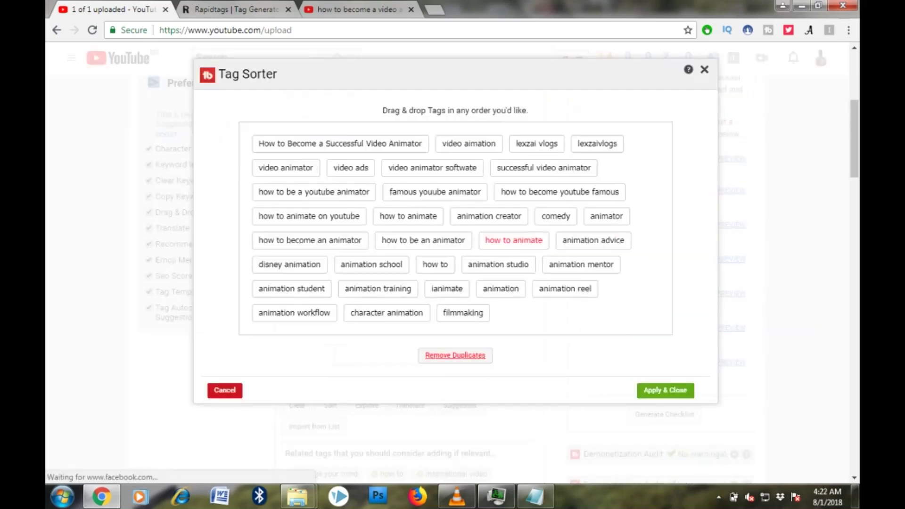
Drop the duplicate 'how to animate' tag with TubeBuddy Tag Sorter and apply.
left_click(455, 355)
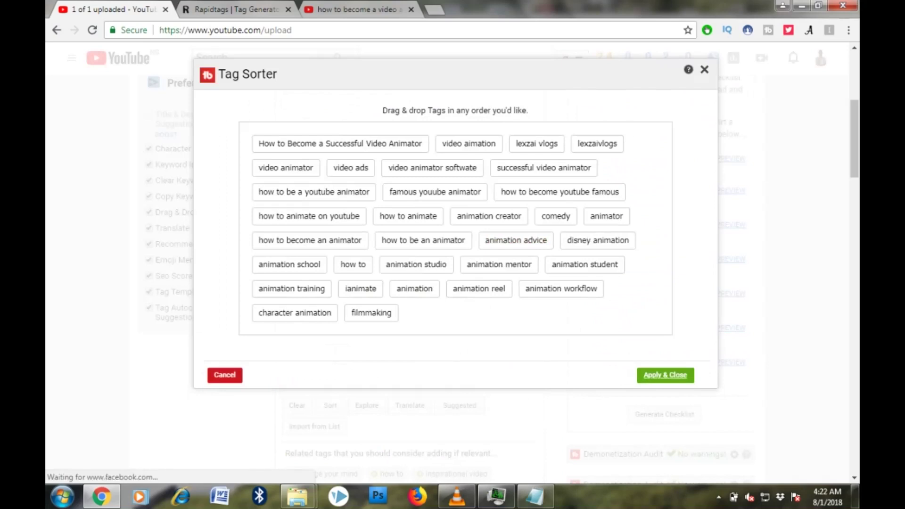
left_click(665, 375)
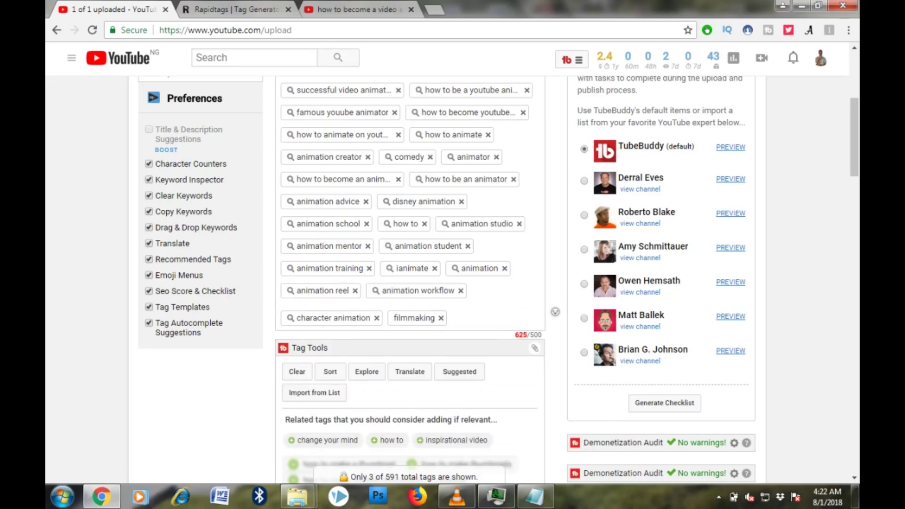
scroll(453, 283, "down", 1)
scroll(452, 283, "down", 2)
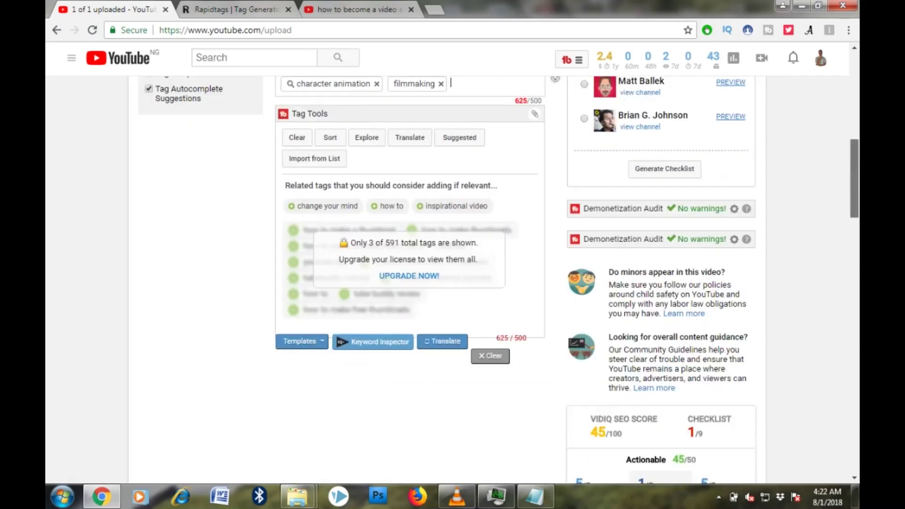
scroll(452, 283, "up", 4)
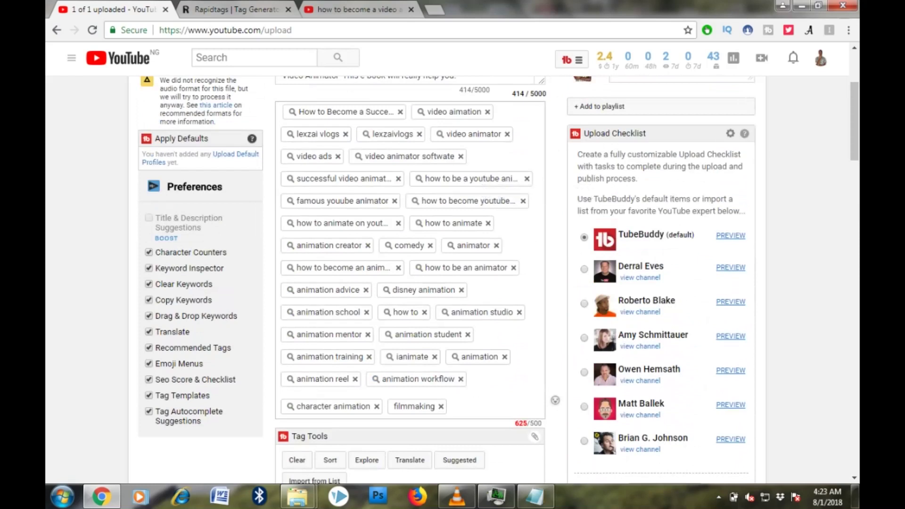
Delete the video animator software, disney animation, comedy, character animation, filmmaking and animation workflow tags.
left_click(461, 157)
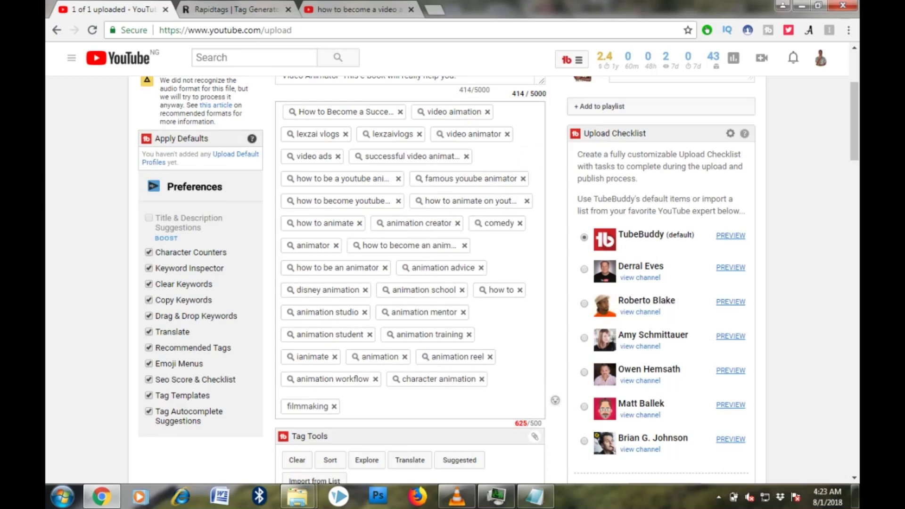
scroll(453, 283, "down", 2)
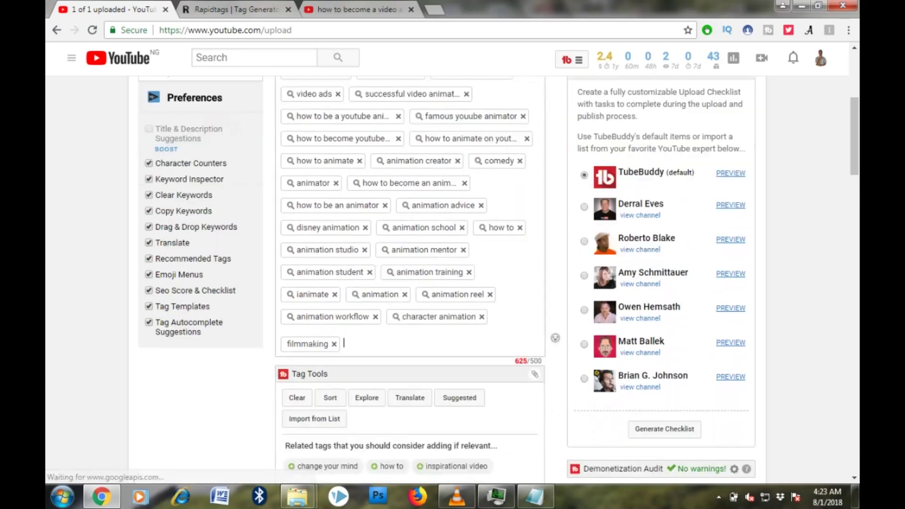
left_click(365, 227)
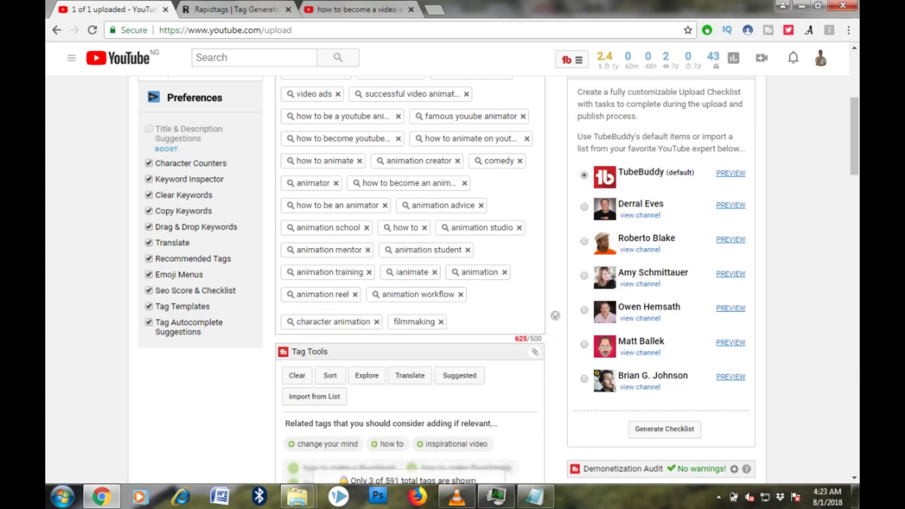
scroll(453, 283, "down", 1)
scroll(453, 283, "down", 3)
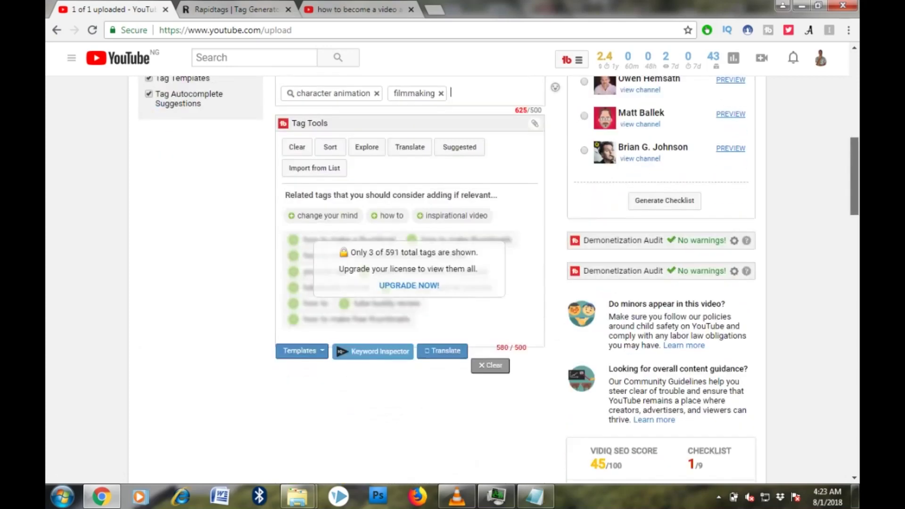
scroll(453, 283, "up", 3)
scroll(453, 283, "up", 2)
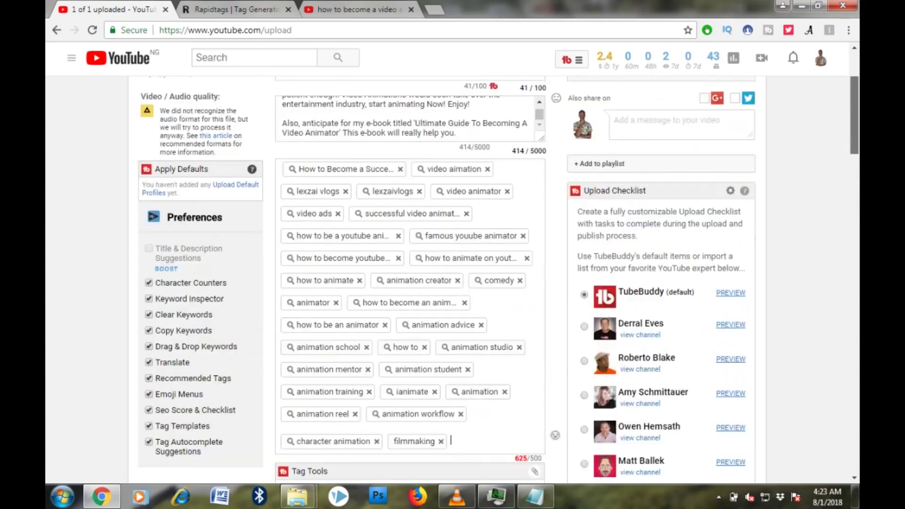
scroll(453, 283, "down", 1)
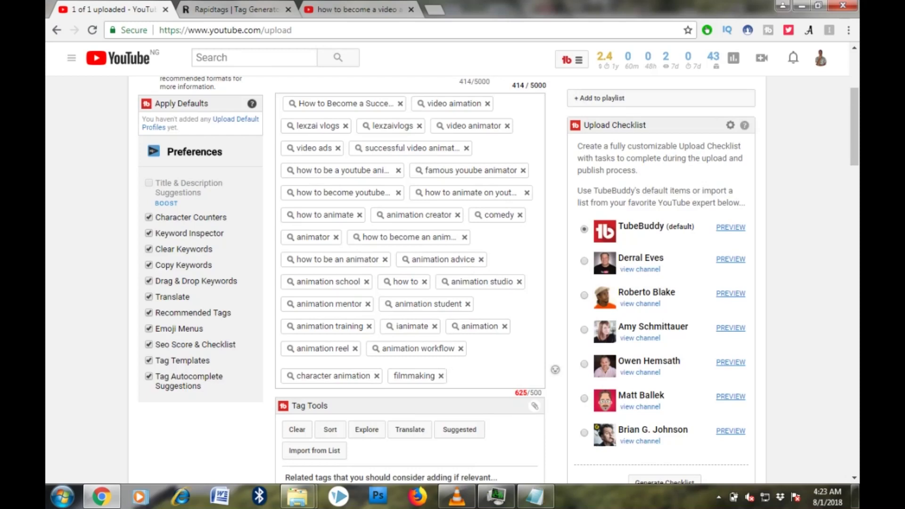
left_click_drag(500, 215, 559, 236)
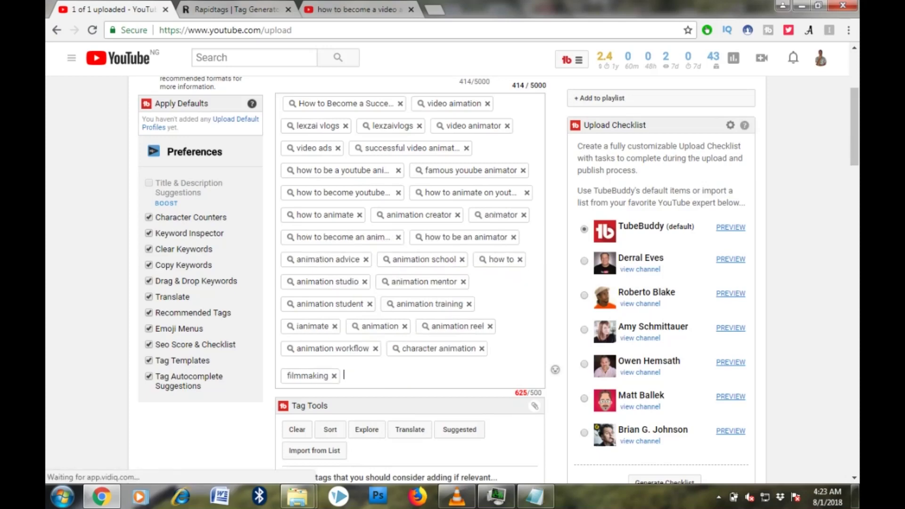
scroll(452, 283, "down", 1)
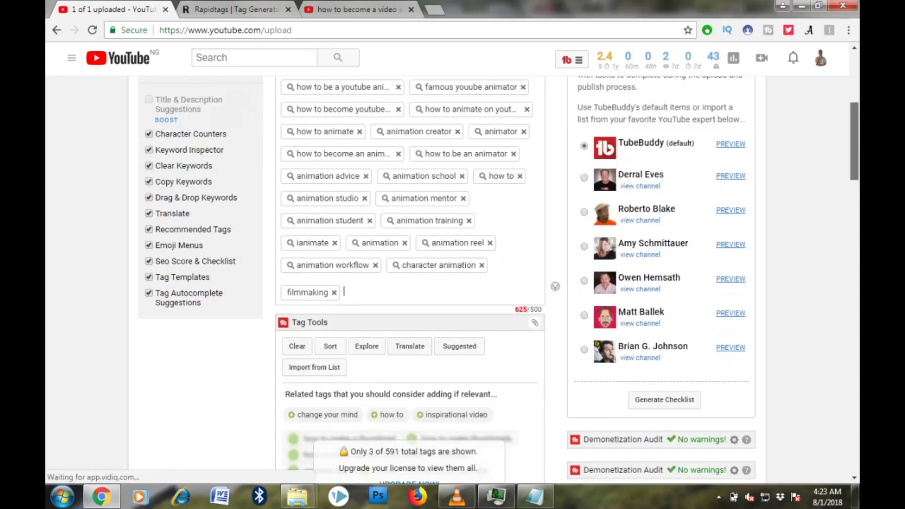
scroll(454, 283, "down", 1)
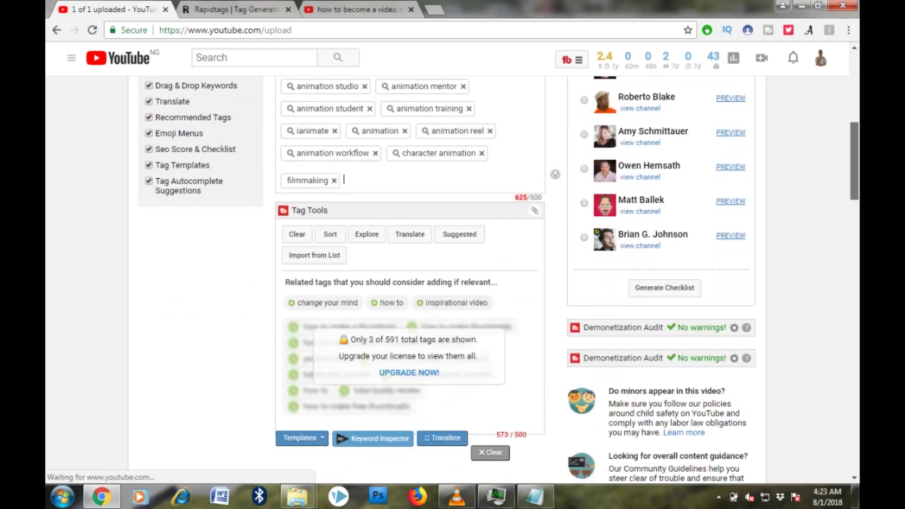
scroll(453, 283, "up", 2)
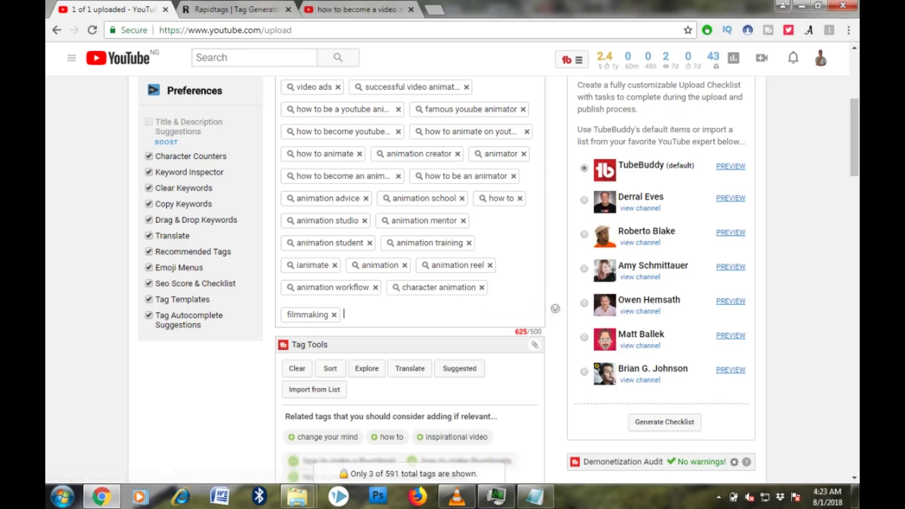
left_click(481, 287)
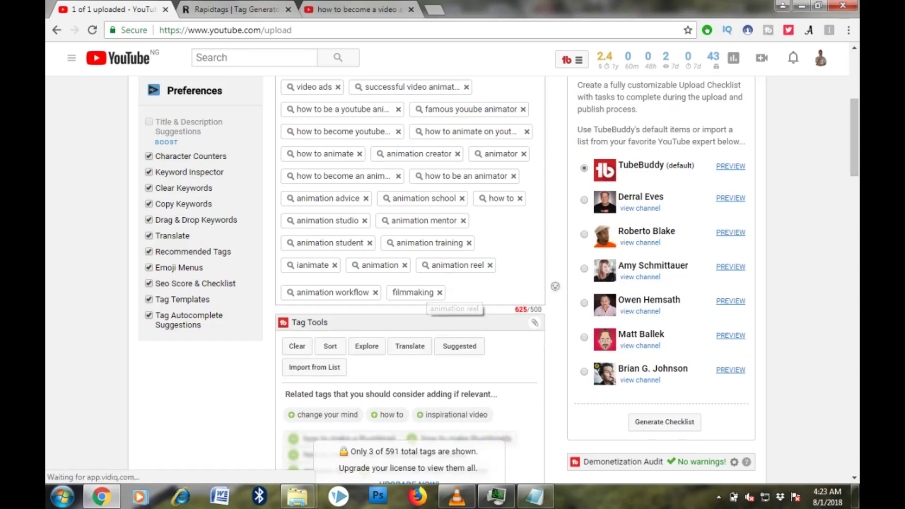
left_click(460, 292)
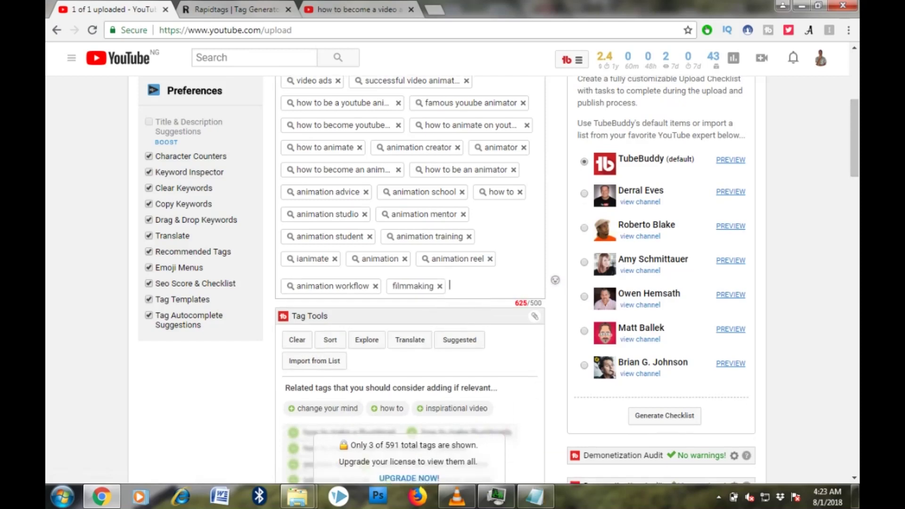
key("BackSpace")
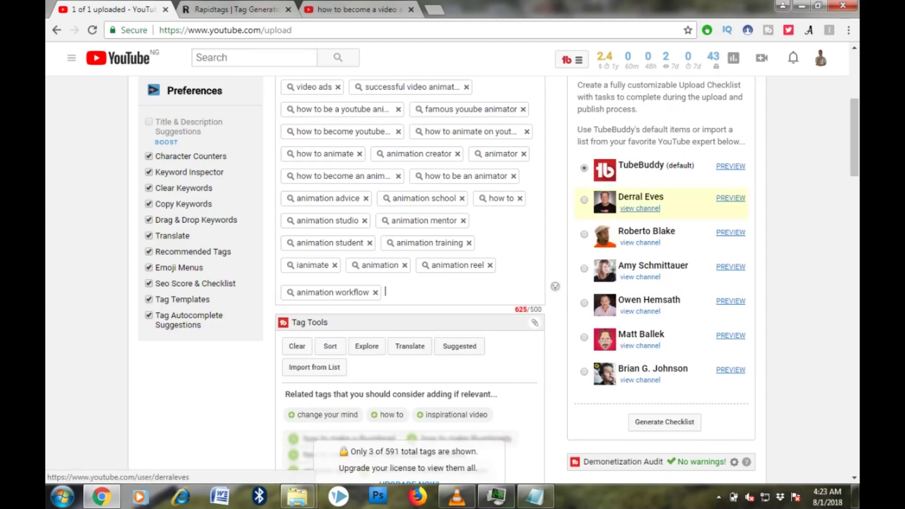
scroll(658, 202, "down", 4)
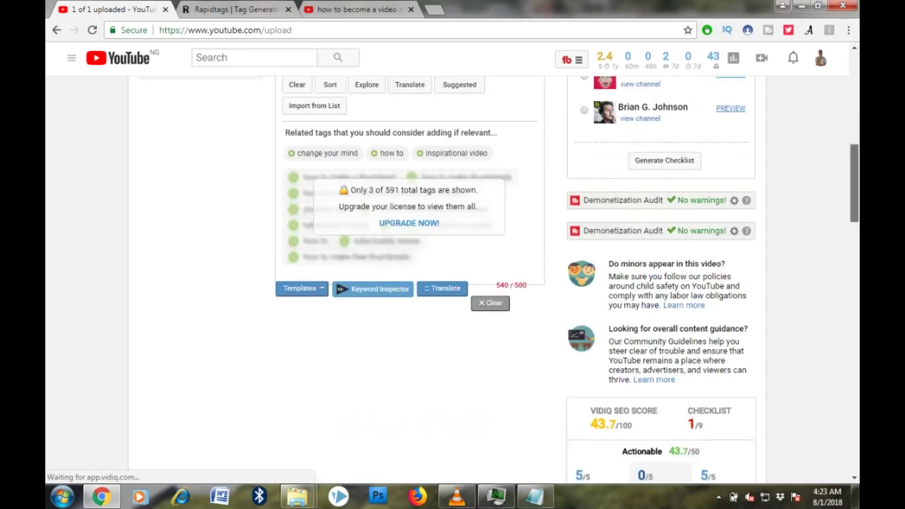
scroll(453, 283, "up", 1)
scroll(453, 283, "up", 2)
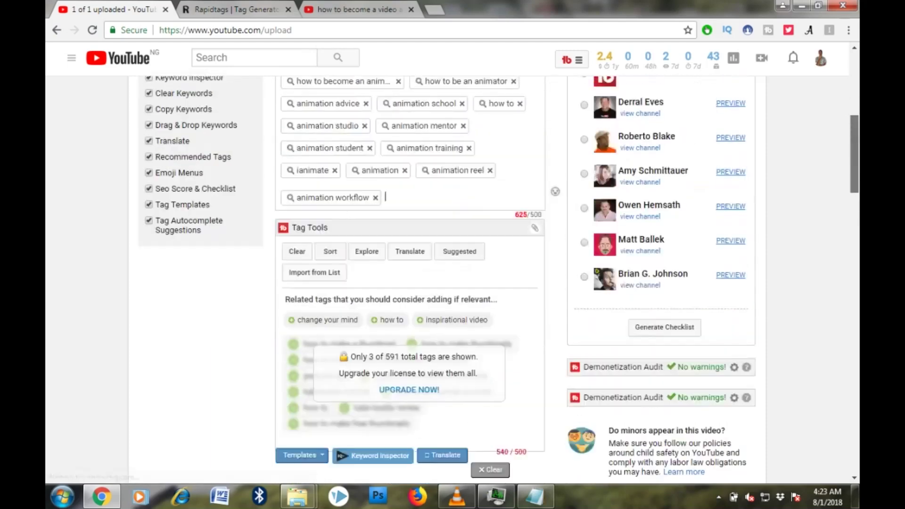
scroll(452, 283, "up", 1)
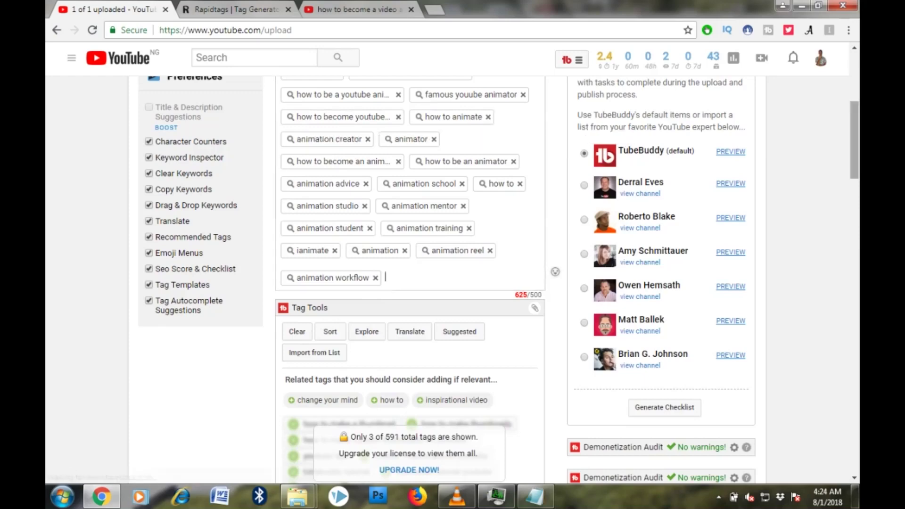
scroll(452, 283, "down", 2)
scroll(452, 283, "down", 1)
scroll(452, 283, "up", 2)
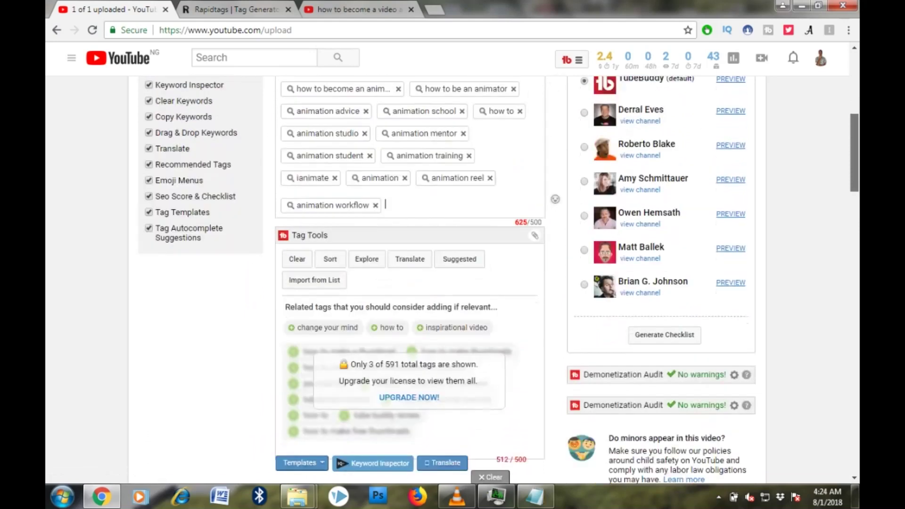
scroll(453, 283, "up", 1)
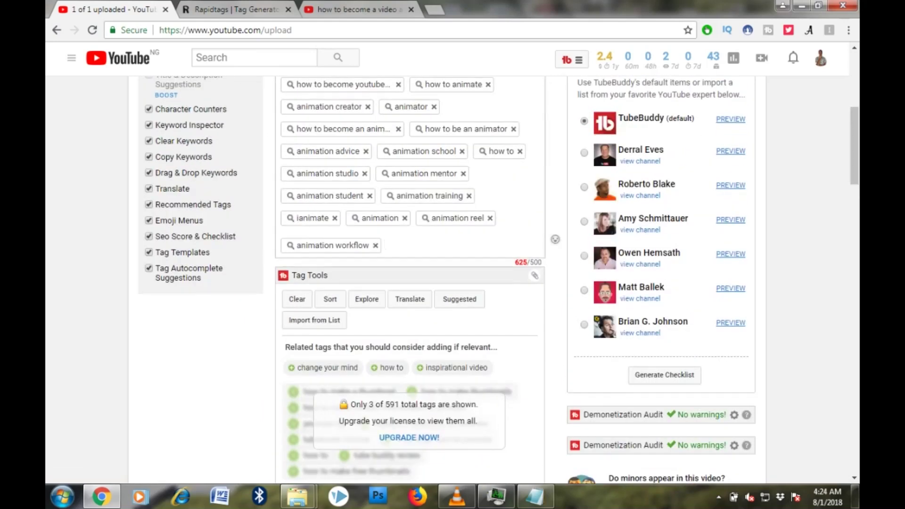
key("BackSpace")
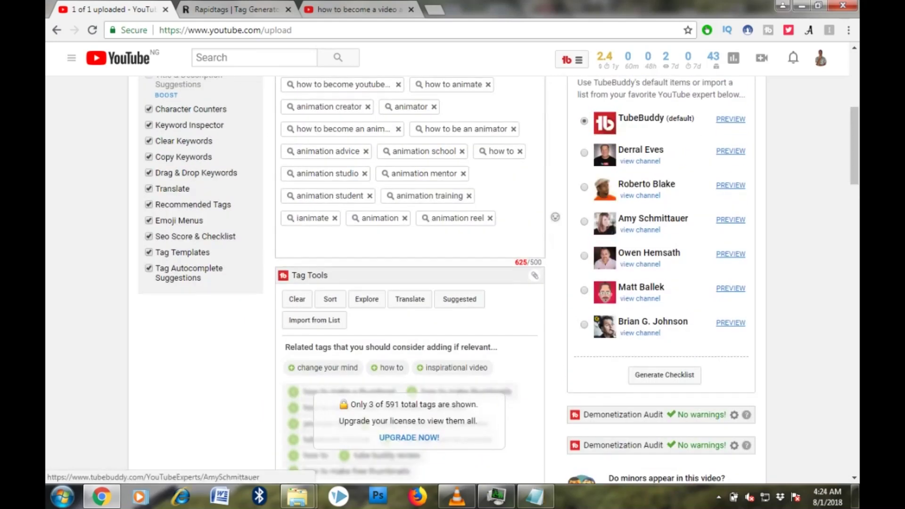
scroll(453, 283, "down", 3)
scroll(453, 283, "up", 5)
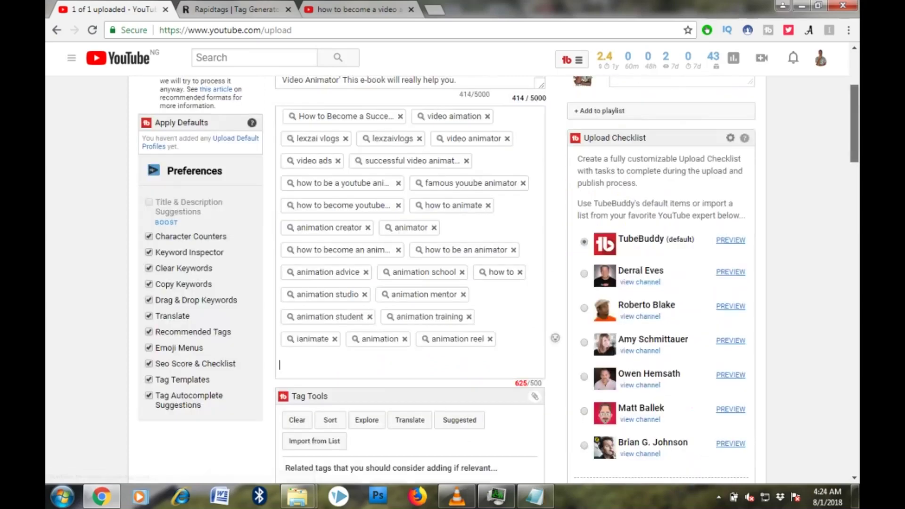
scroll(452, 283, "up", 3)
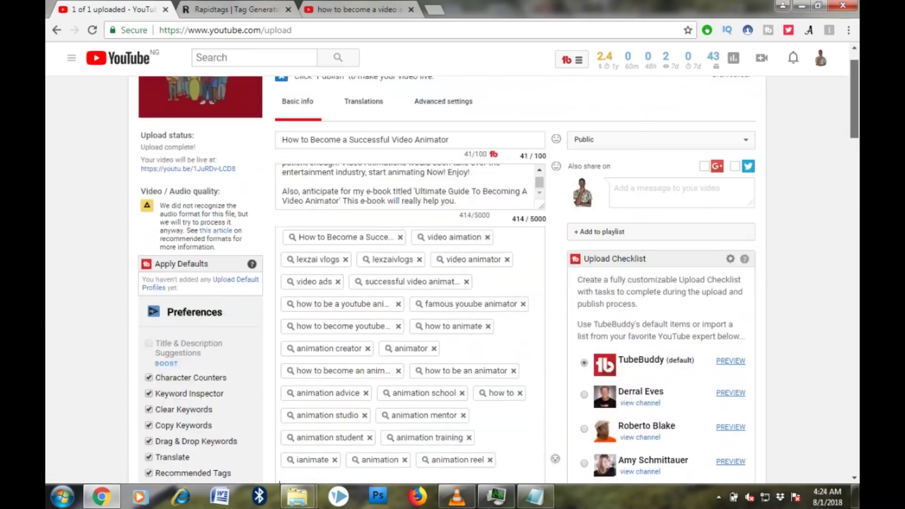
scroll(452, 283, "up", 2)
scroll(452, 283, "down", 2)
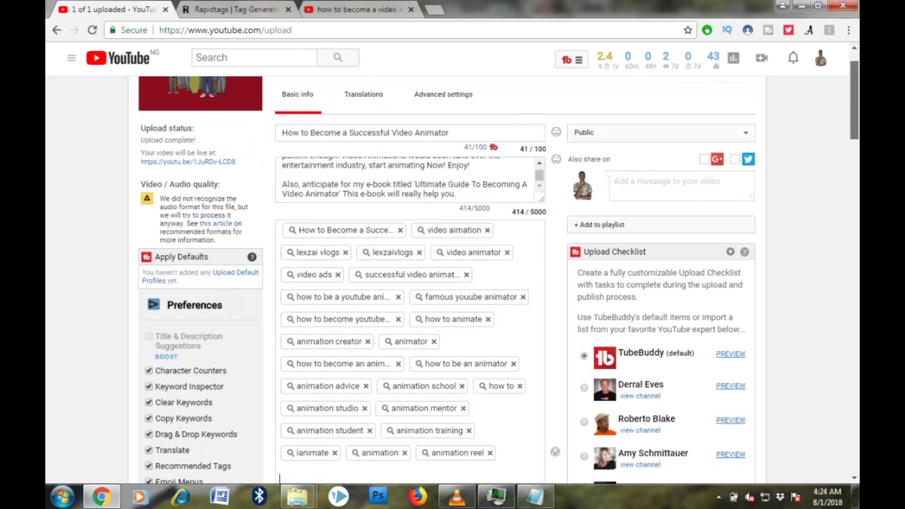
scroll(453, 283, "down", 1)
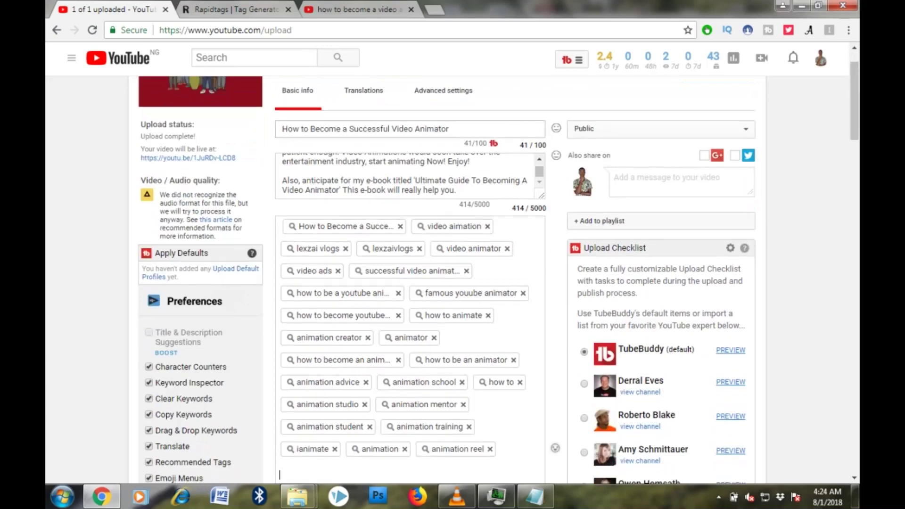
scroll(453, 283, "down", 3)
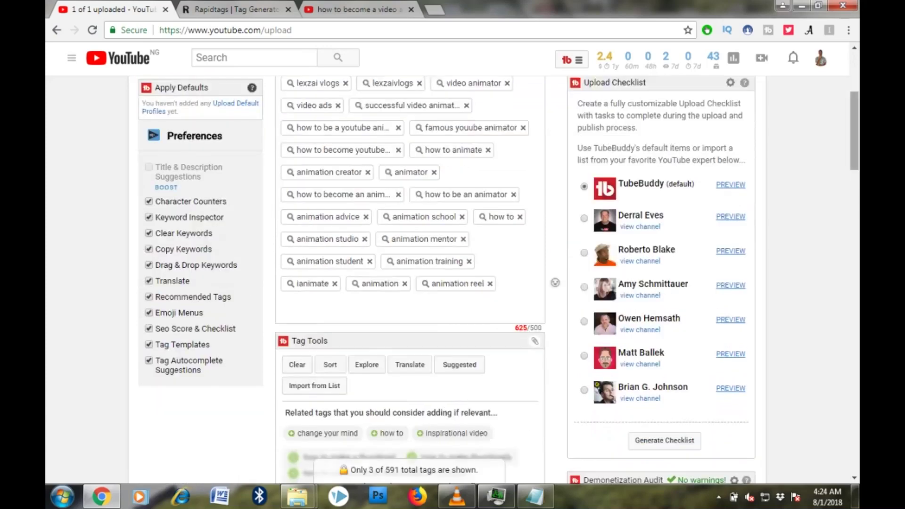
scroll(453, 283, "up", 2)
scroll(453, 284, "up", 1)
scroll(453, 283, "down", 1)
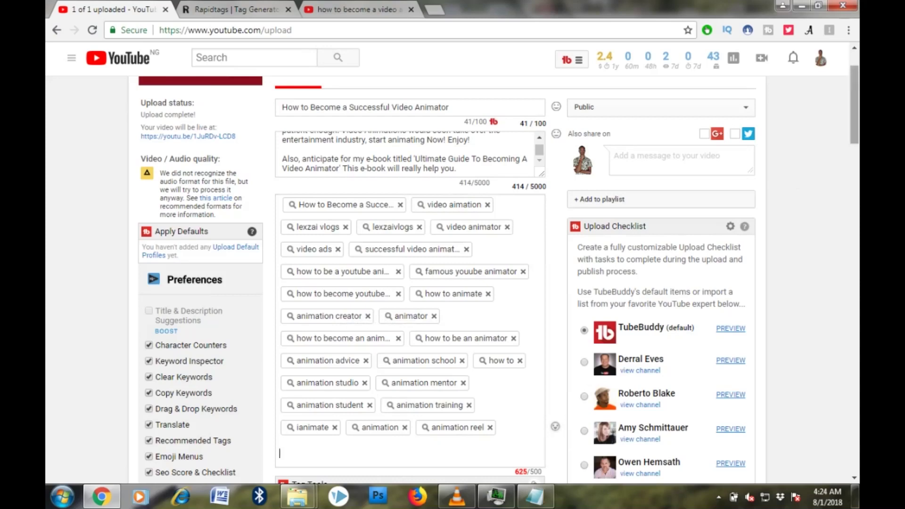
scroll(453, 283, "down", 5)
scroll(454, 283, "down", 5)
scroll(453, 283, "down", 5)
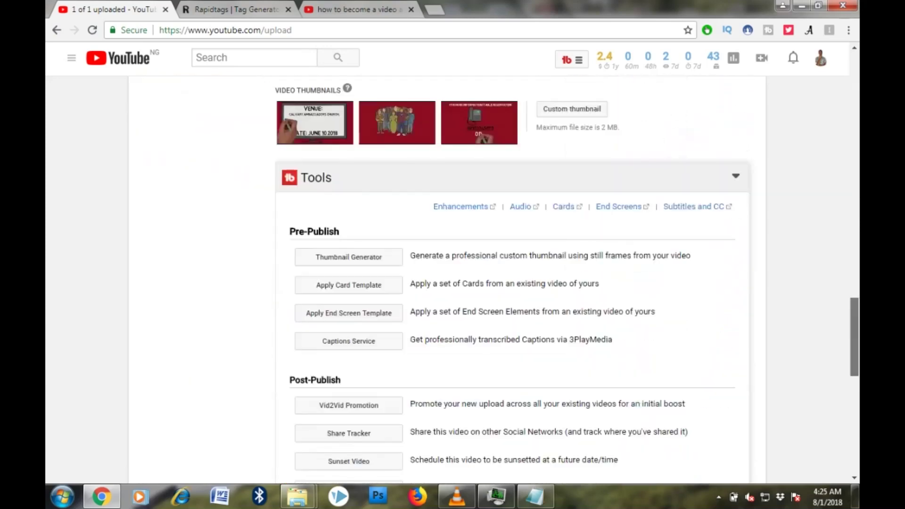
scroll(453, 283, "up", 1)
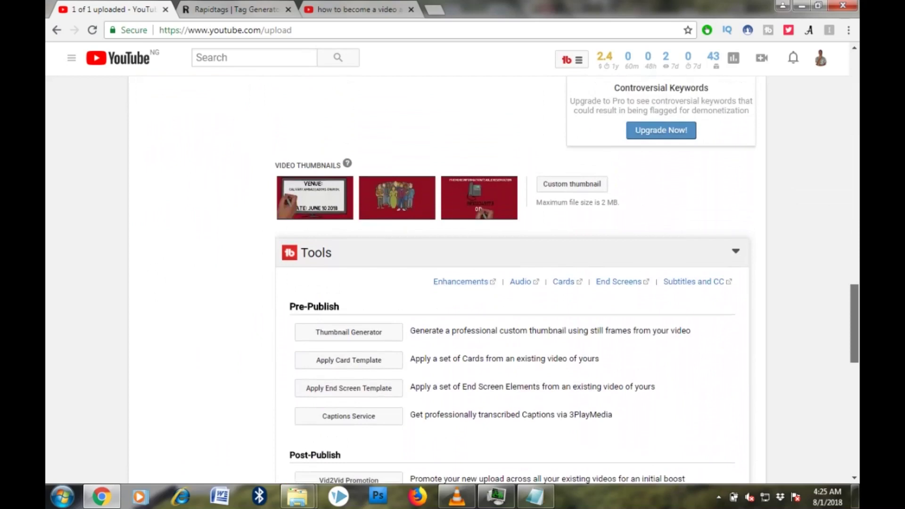
scroll(453, 282, "up", 1)
scroll(453, 282, "down", 1)
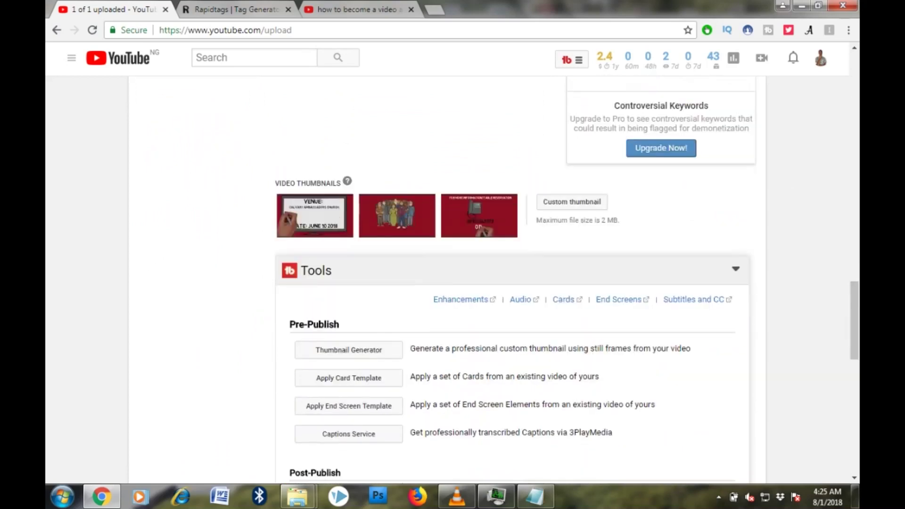
mouse_move(315, 198)
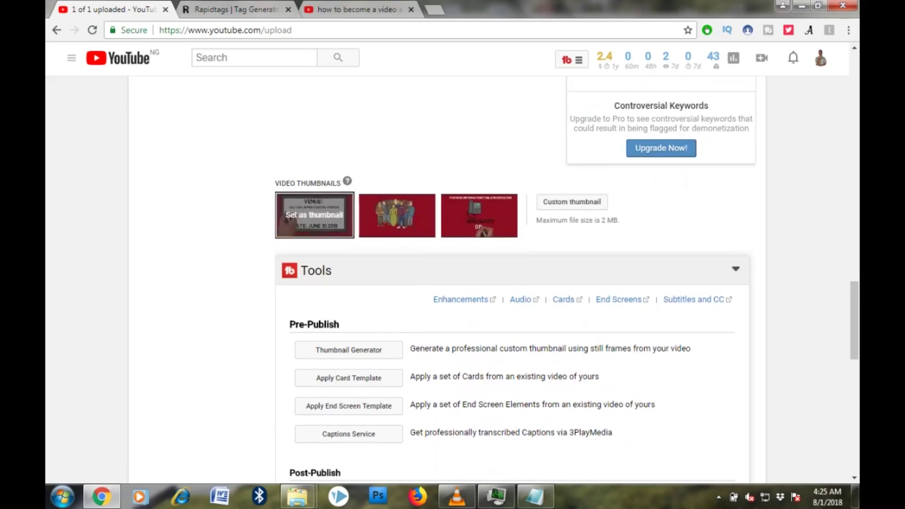
Set the venue and date frame as the video's thumbnail.
left_click(315, 215)
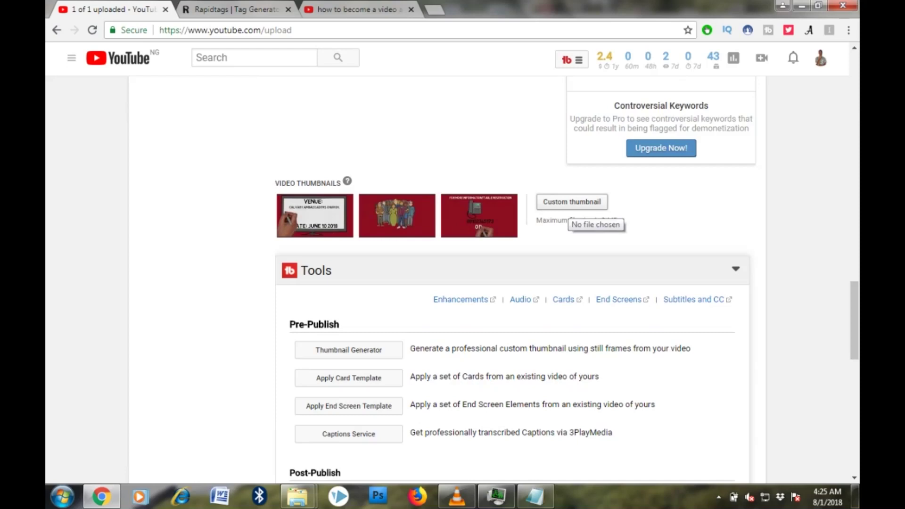
scroll(572, 213, "up", 3)
scroll(571, 212, "up", 5)
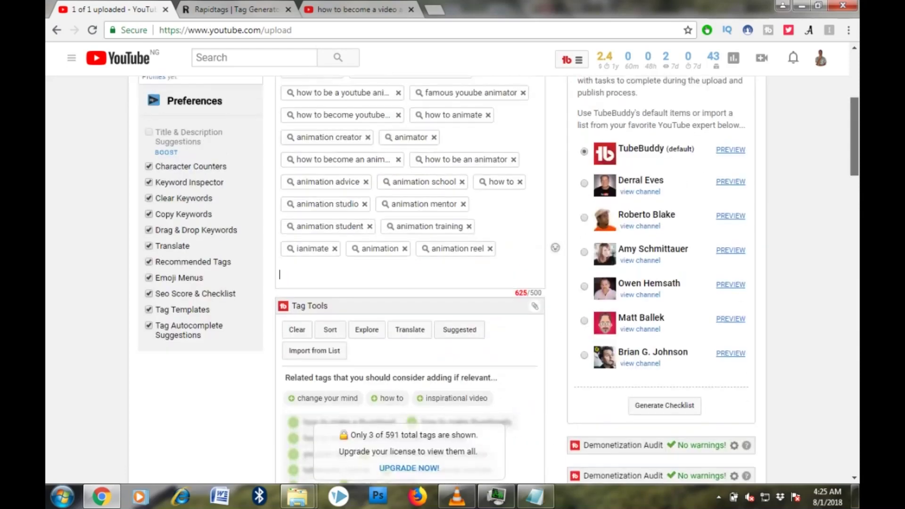
scroll(572, 212, "up", 2)
scroll(572, 212, "up", 1)
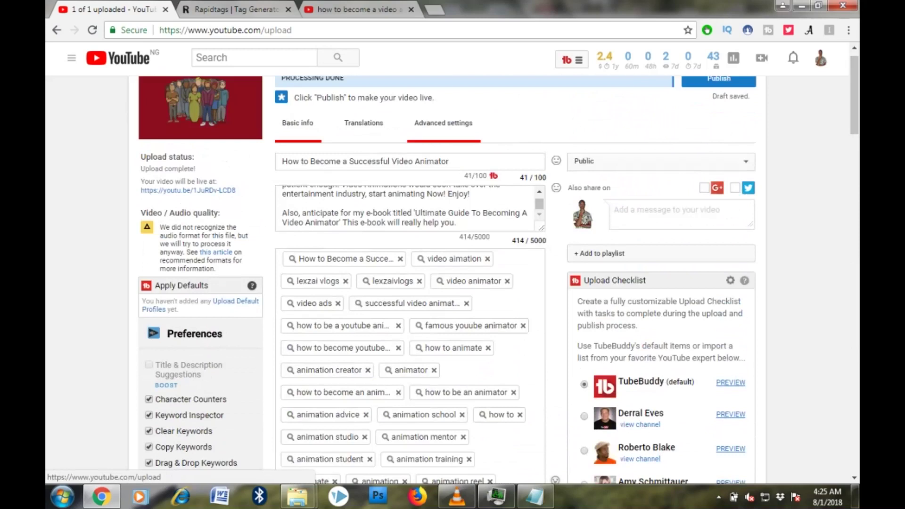
Check the Howto & Style category in advanced settings, then return to Basic info.
left_click(444, 122)
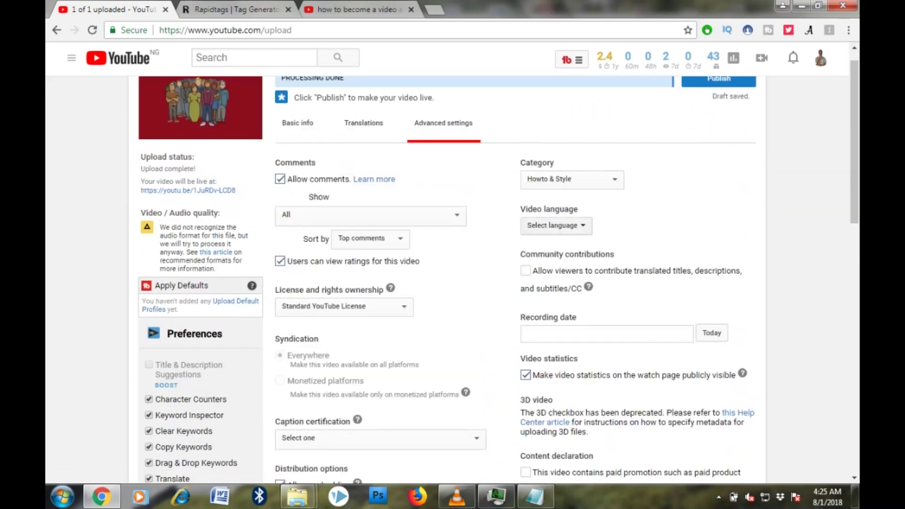
left_click(571, 179)
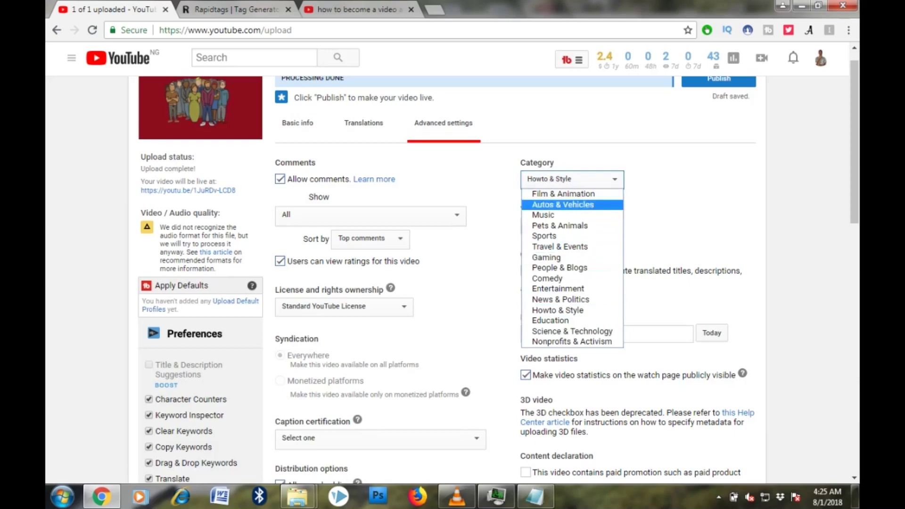
key("Escape")
scroll(453, 283, "down", 2)
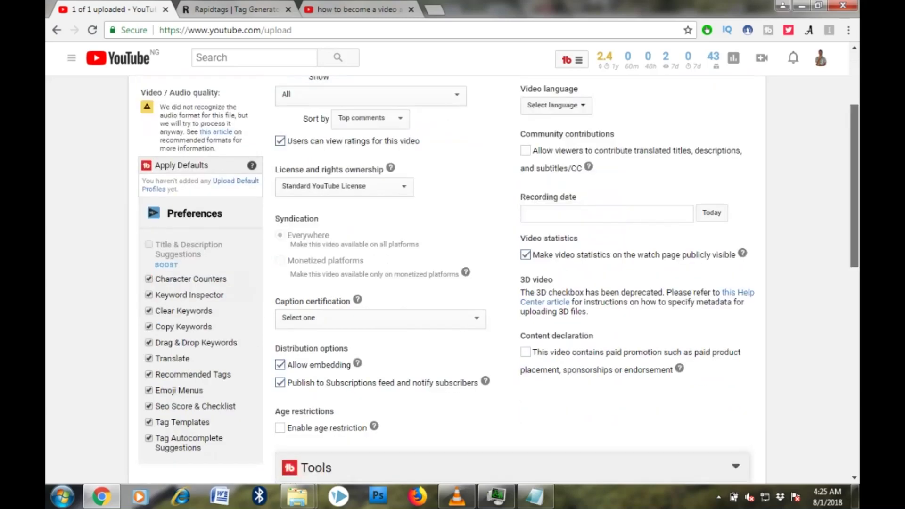
scroll(499, 278, "down", 1)
scroll(452, 284, "down", 2)
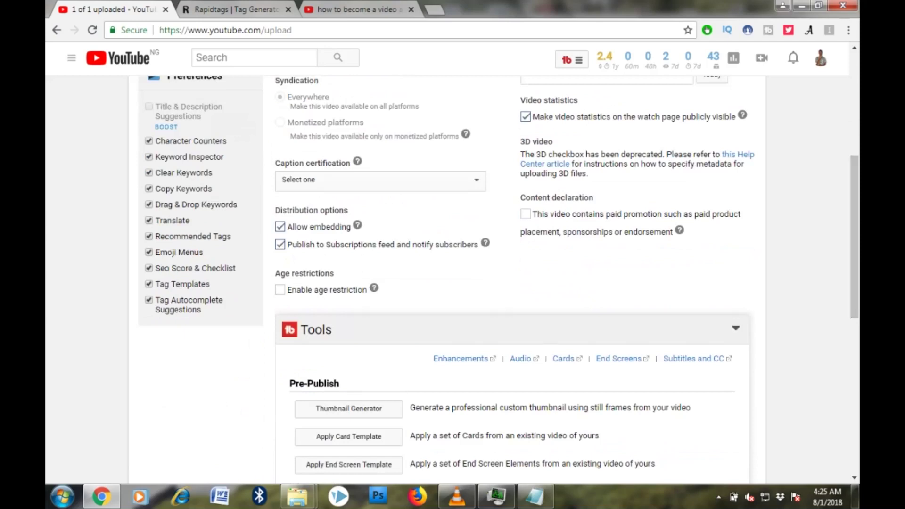
scroll(453, 283, "up", 2)
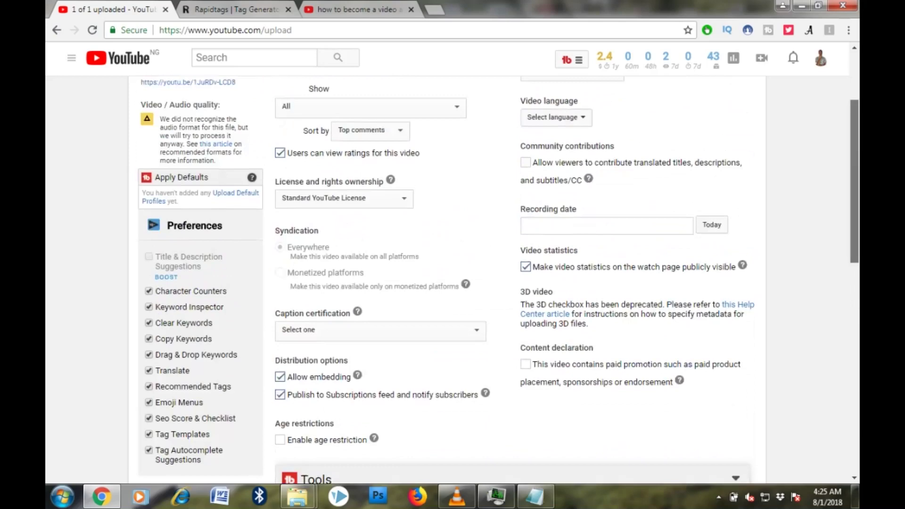
scroll(453, 284, "up", 2)
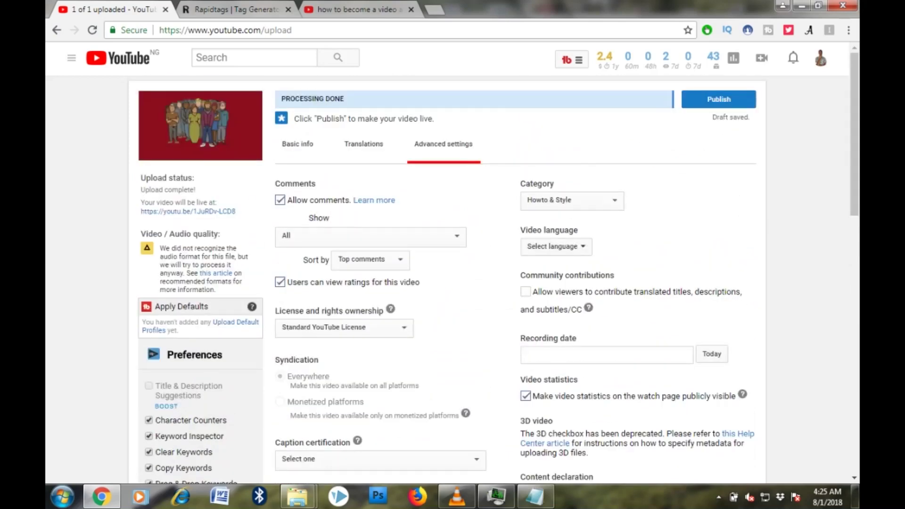
left_click(297, 143)
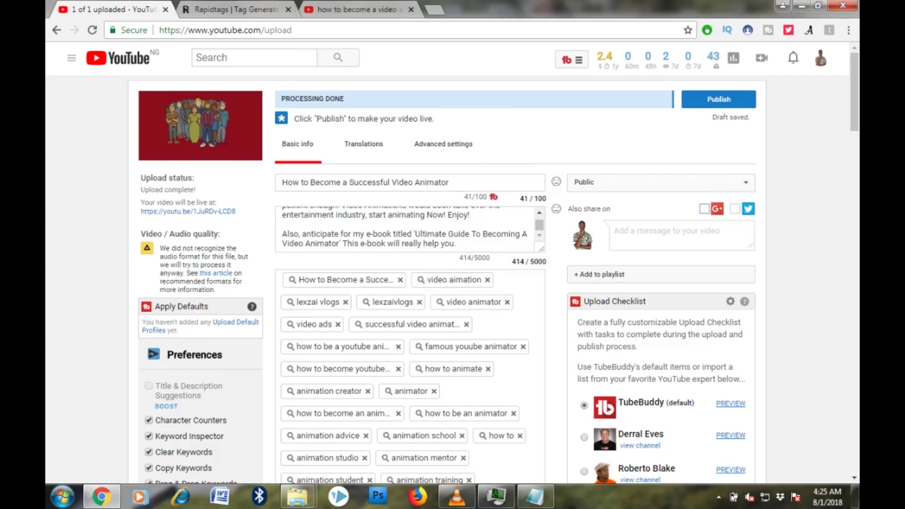
Enable Google+ sharing and authorize the Twitter app for posting.
left_click(704, 208)
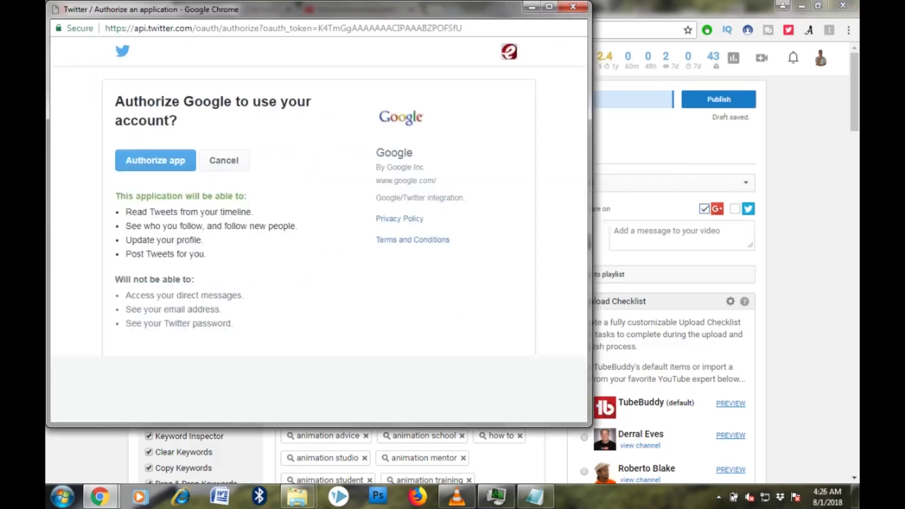
left_click(151, 160)
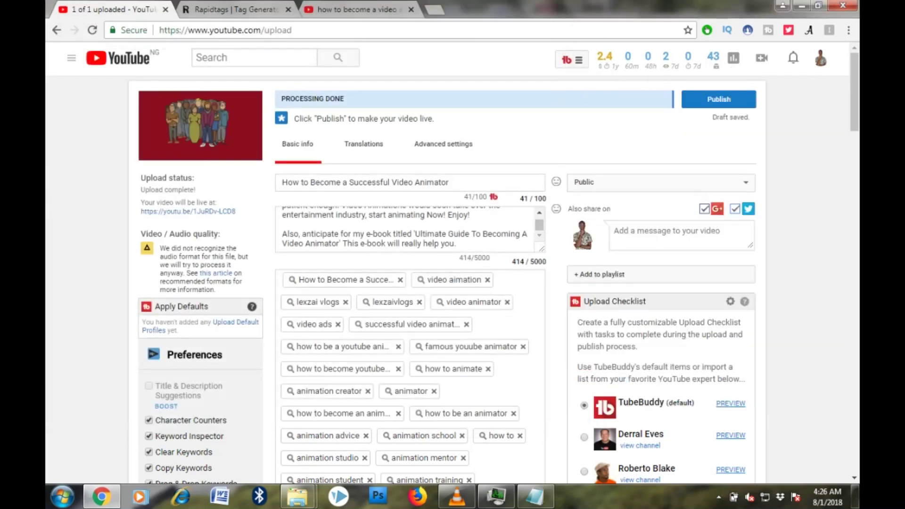
type("Hello")
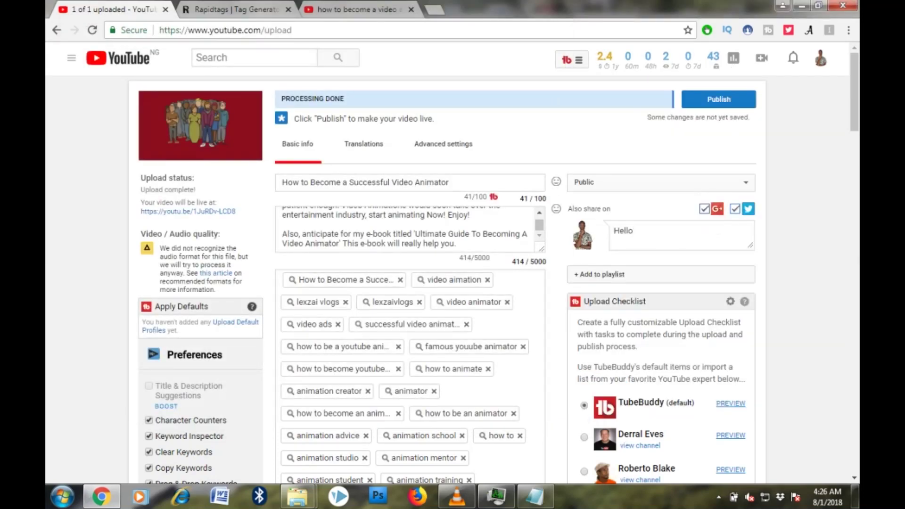
Replace the share message with 'Hey Fams, i just released a video on youtube'.
key("ctrl+a")
type("Guy")
key("BackSpace")
key("BackSpace")
key("BackSpace")
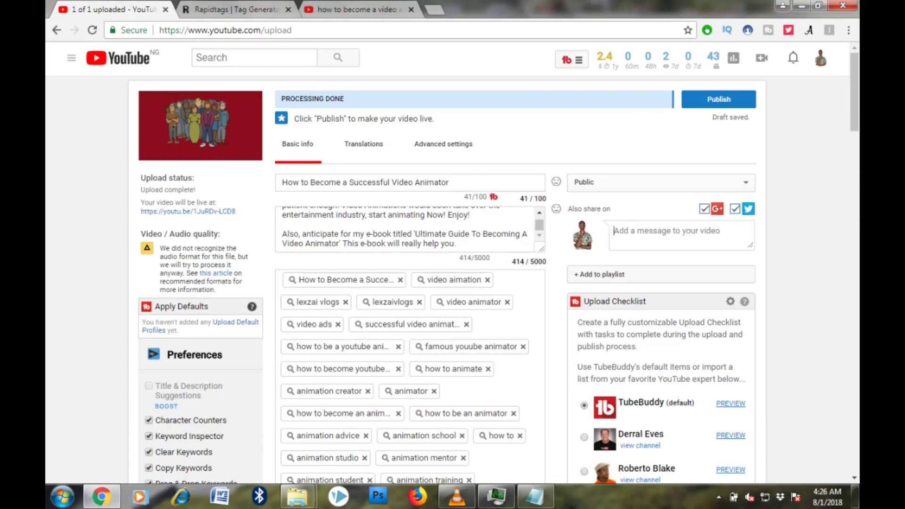
type("Hey Fams")
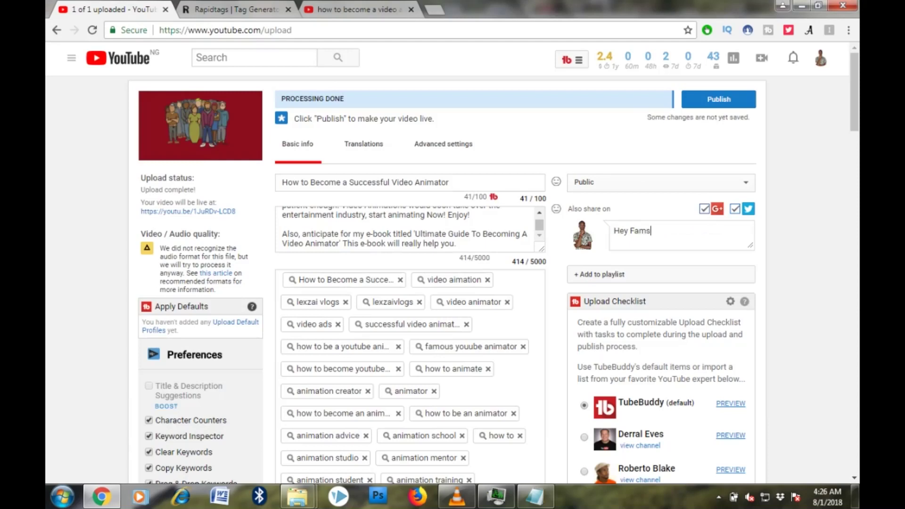
type(", in")
type("just")
key("BackSpace")
key("BackSpace")
key("BackSpace")
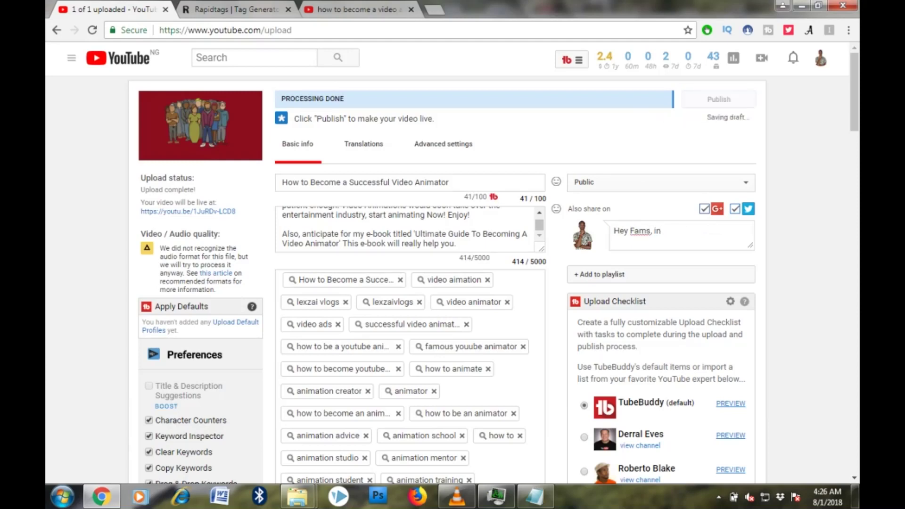
key("BackSpace")
type("j")
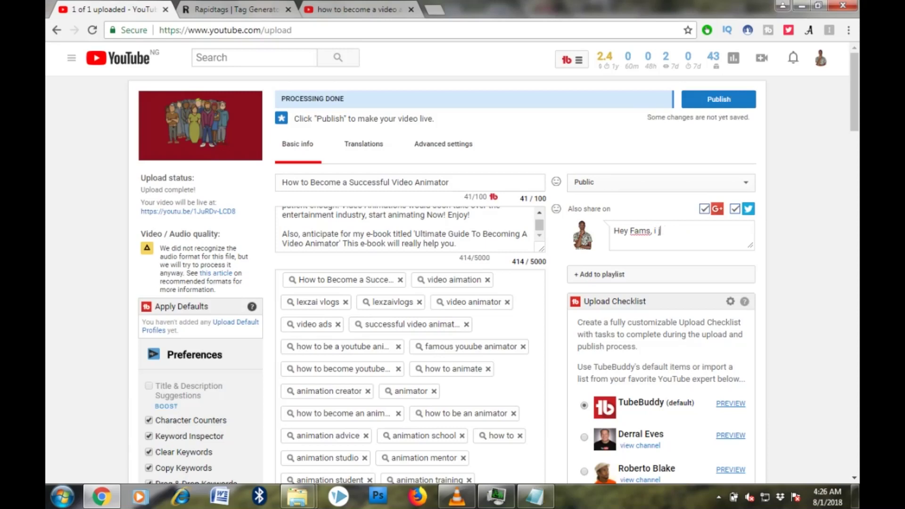
type("ust rele")
type("ased a")
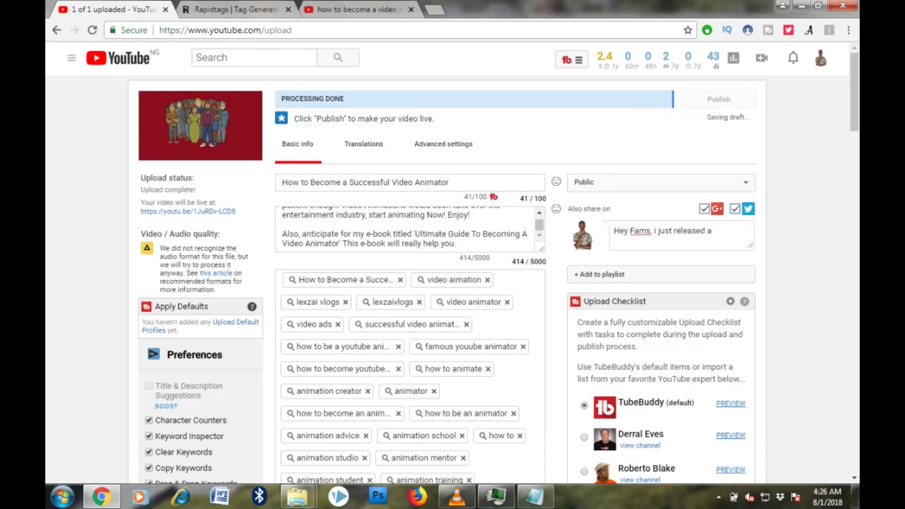
type(" vid")
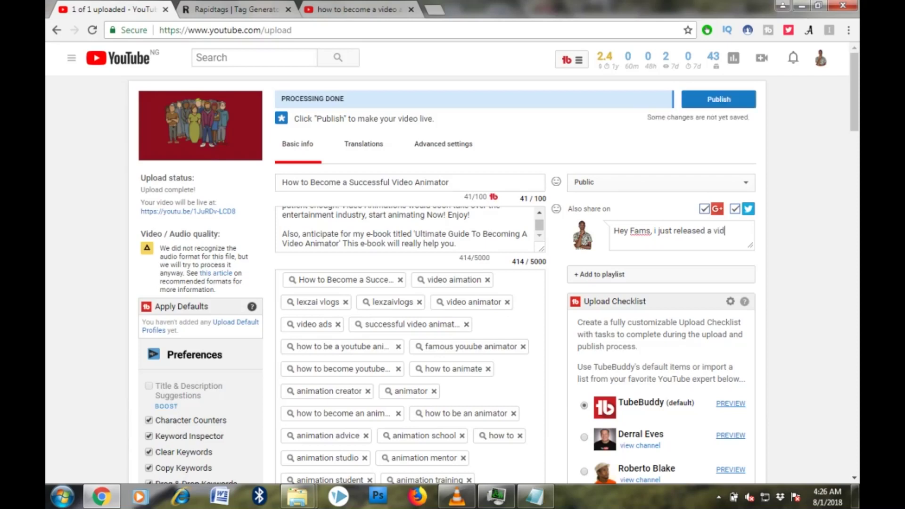
type("eo on youtube")
type(". You all ")
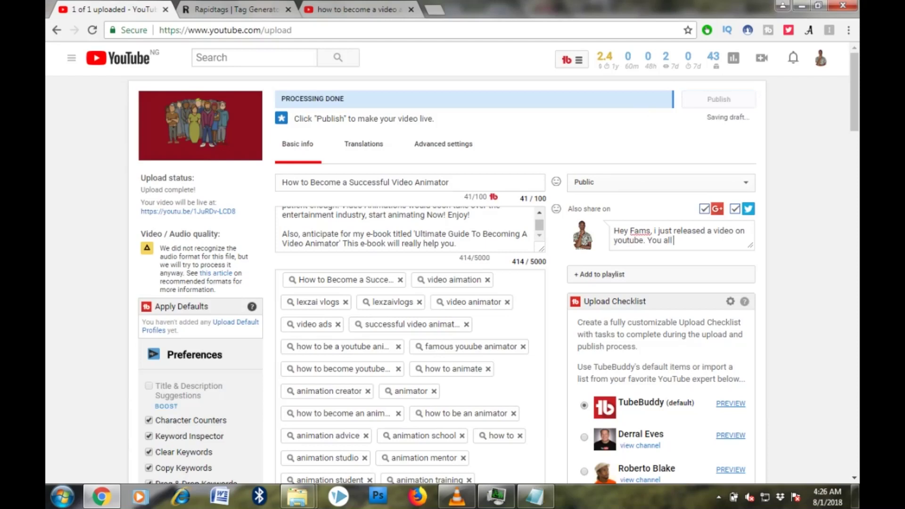
type("need")
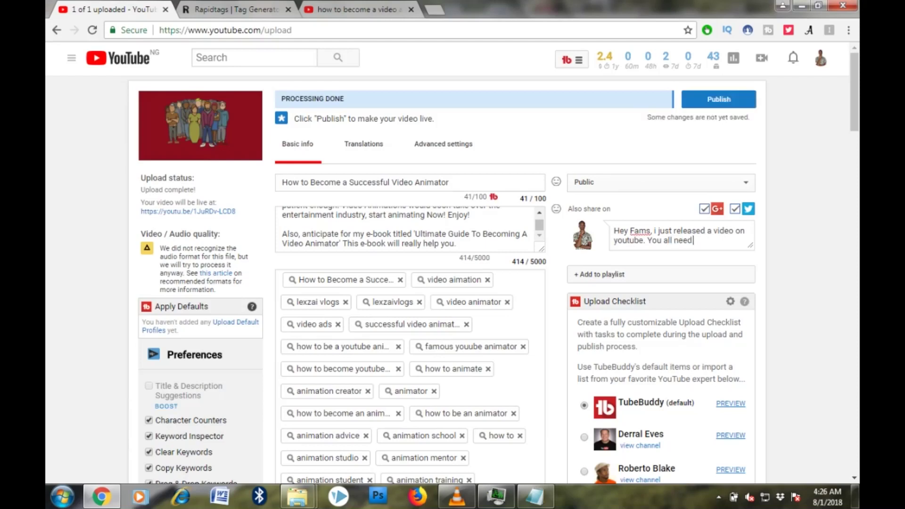
type(" to check it ou")
type("t")
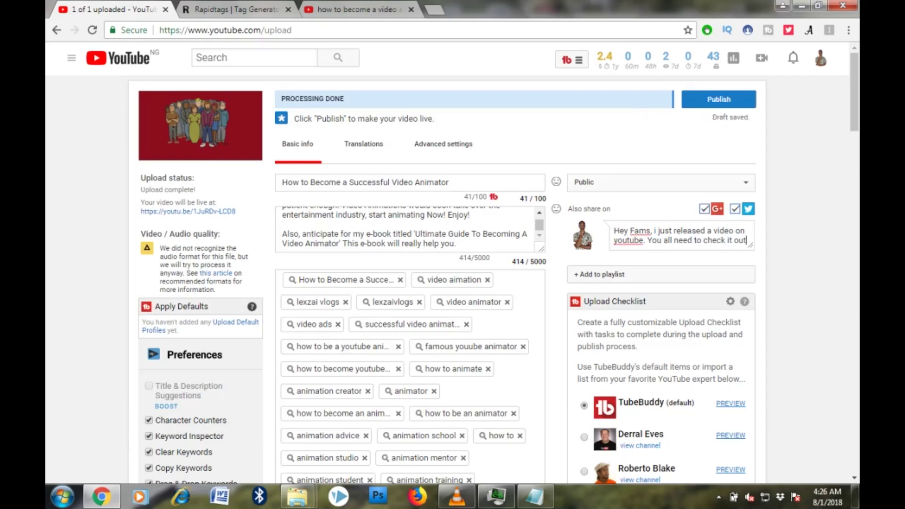
Correct 'youtube' to 'YouTube' from spelling suggestions, leaving 'Fams' unchanged.
right_click(628, 241)
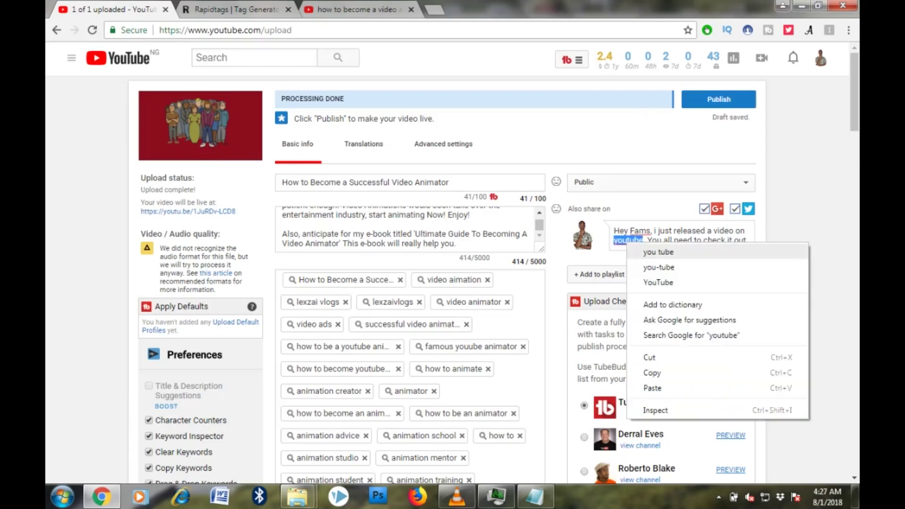
left_click(659, 283)
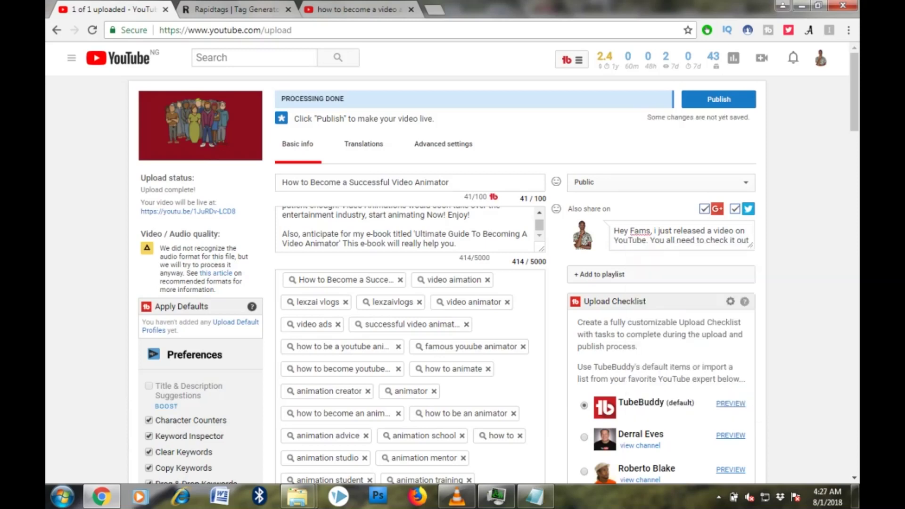
right_click(641, 232)
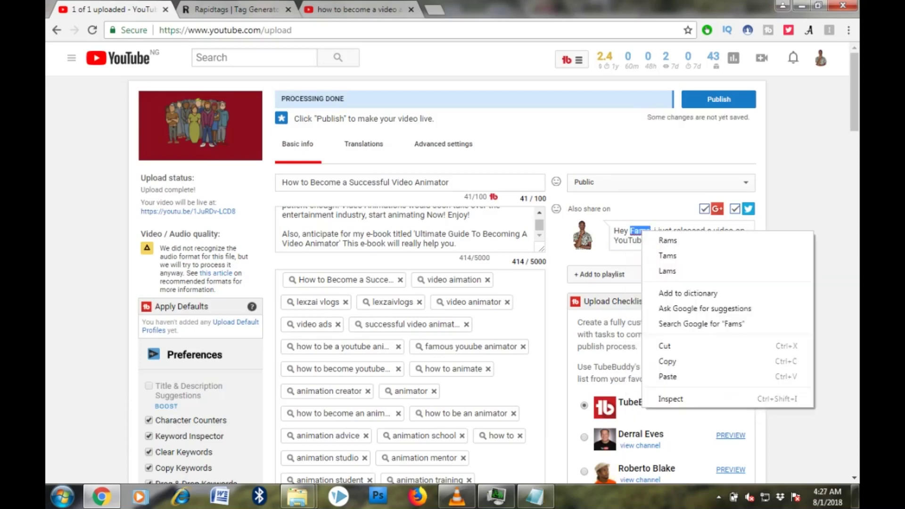
left_click(631, 240)
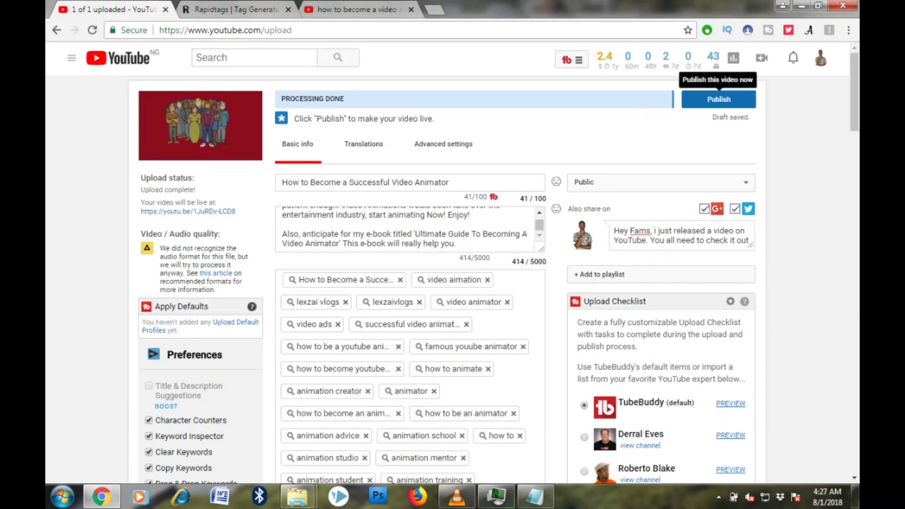
Publish the animator video and review its share page.
left_click(718, 100)
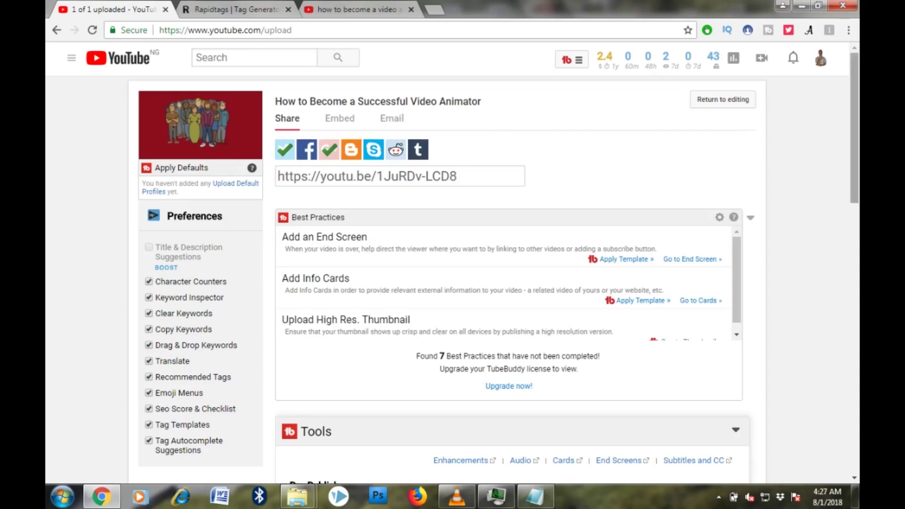
scroll(453, 284, "down", 1)
scroll(453, 283, "down", 4)
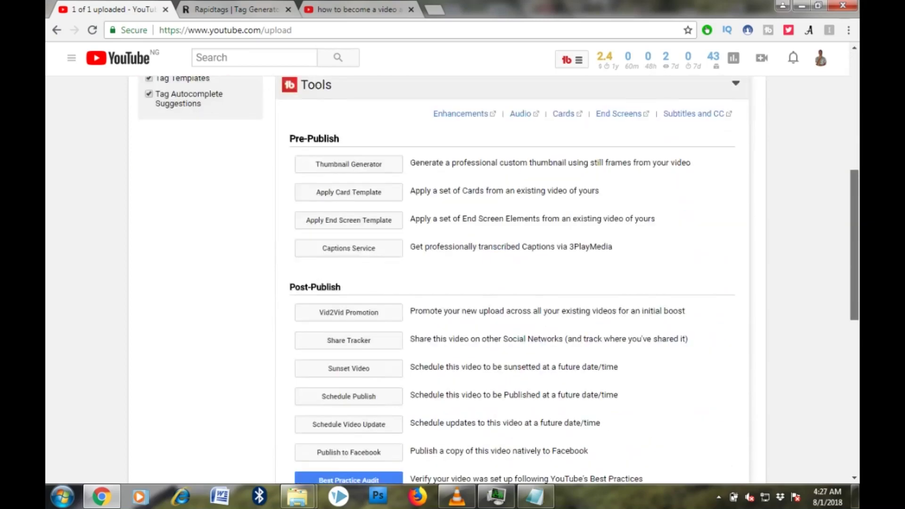
scroll(453, 283, "up", 4)
scroll(453, 283, "down", 6)
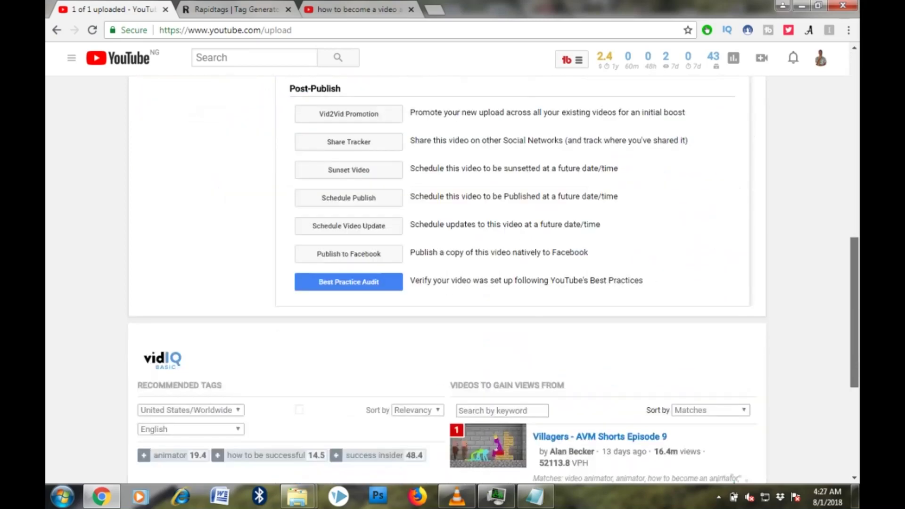
scroll(453, 283, "up", 6)
scroll(453, 283, "up", 1)
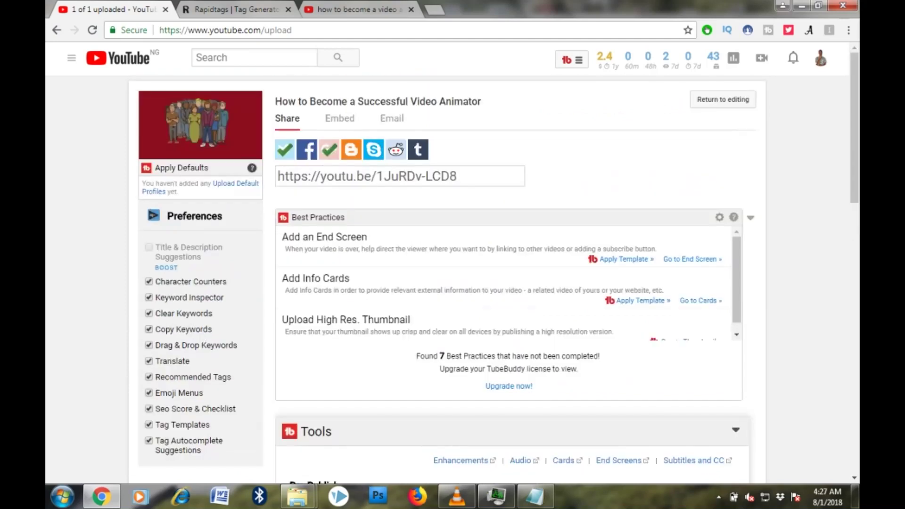